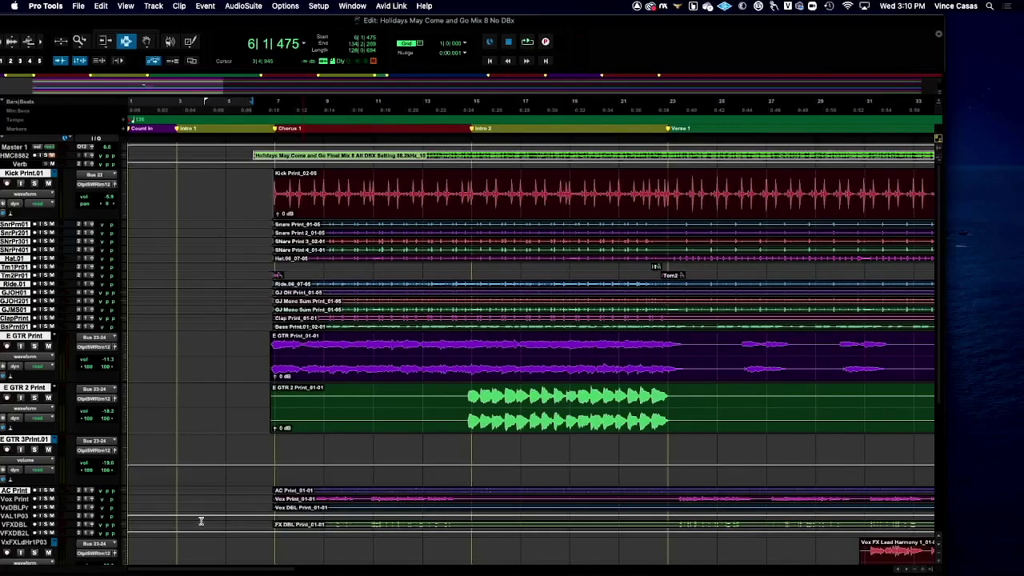
- Play the full mix from just before Chorus 1, switch to Finder and stop playback
{"action": "key", "text": "space"}
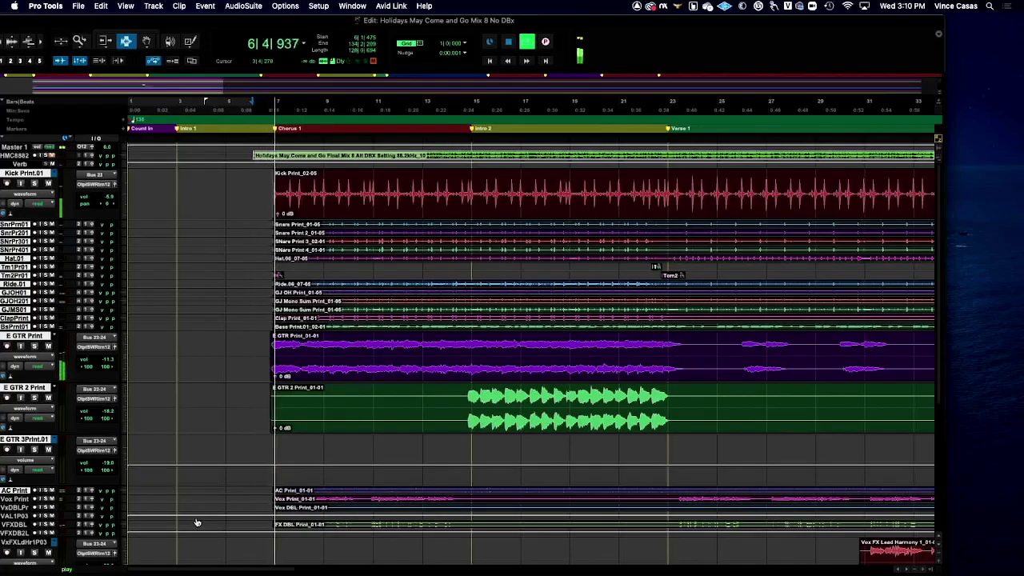
{"action": "key", "text": "super+Tab"}
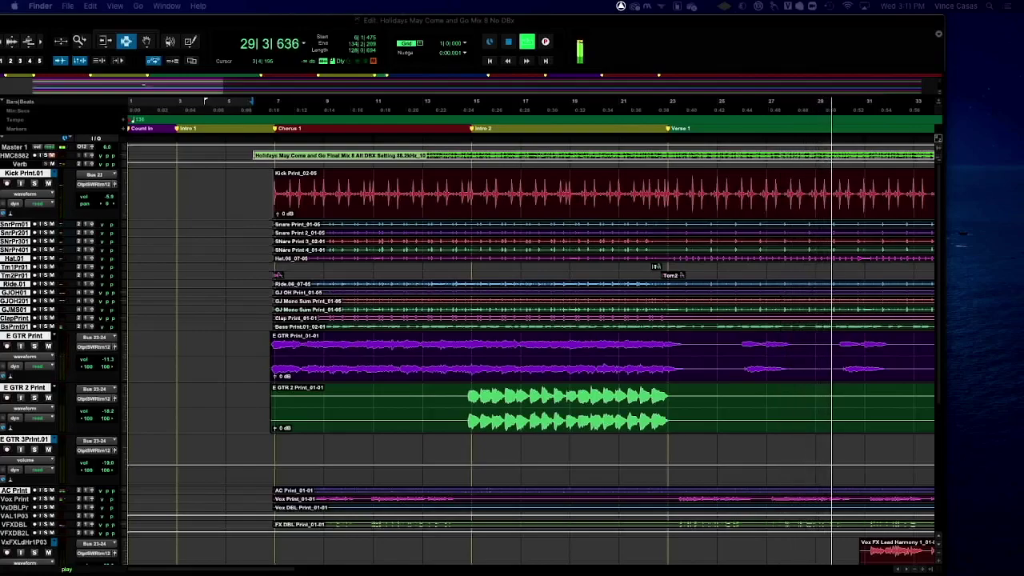
{"action": "key", "text": "space"}
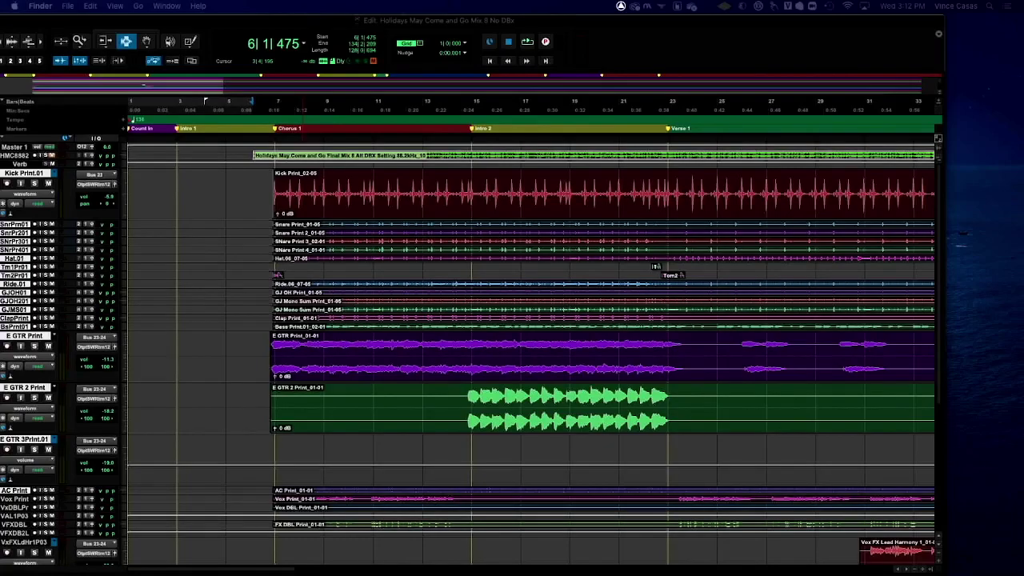
- Preview the studio photos in Finder, including IMG_1394.jpg, IMG_1356.jpg, IMG_1348.JPG and IMG_1127.jpg
{"action": "key", "text": "space"}
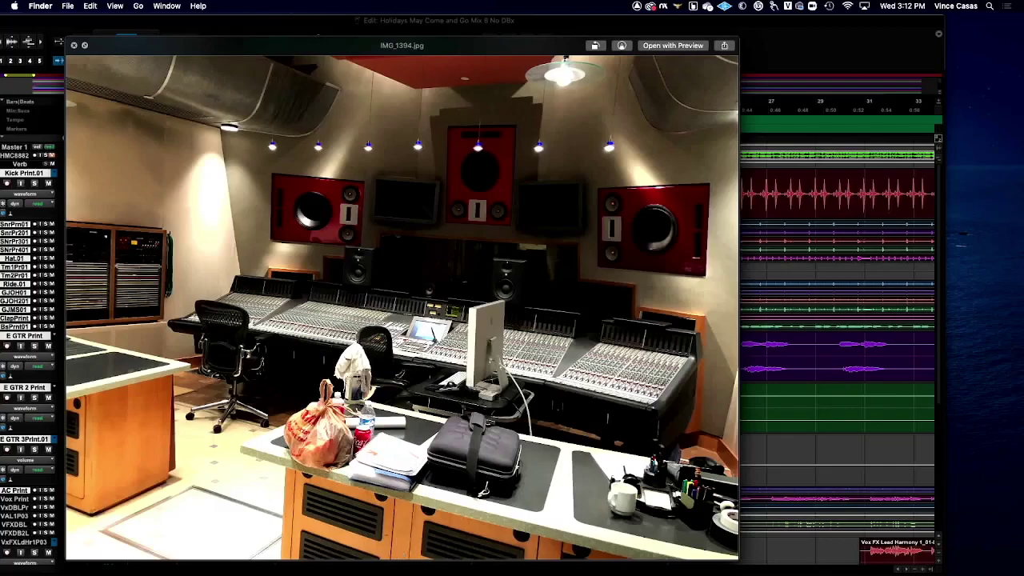
{"action": "key", "text": "space"}
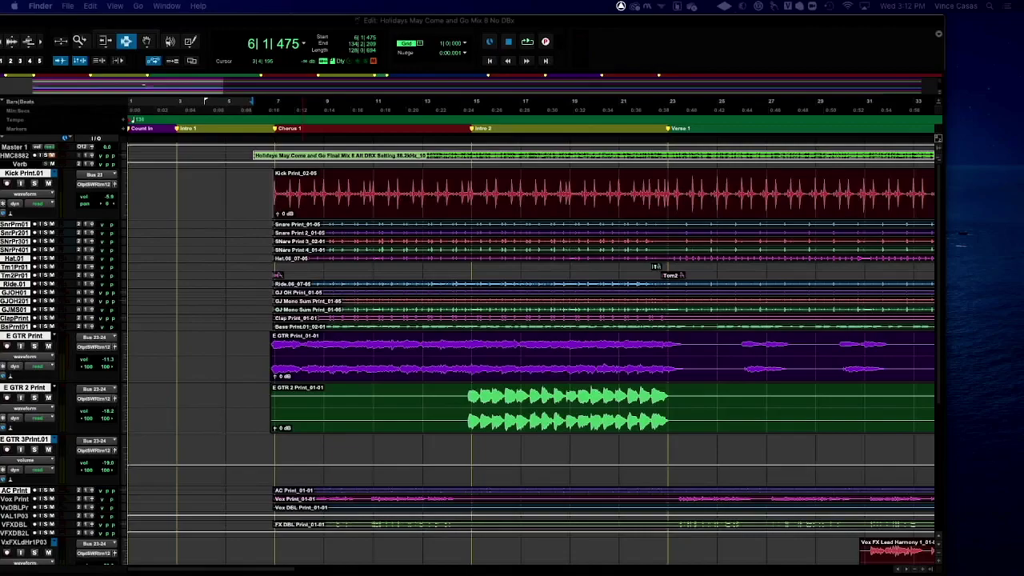
{"action": "key", "text": "space"}
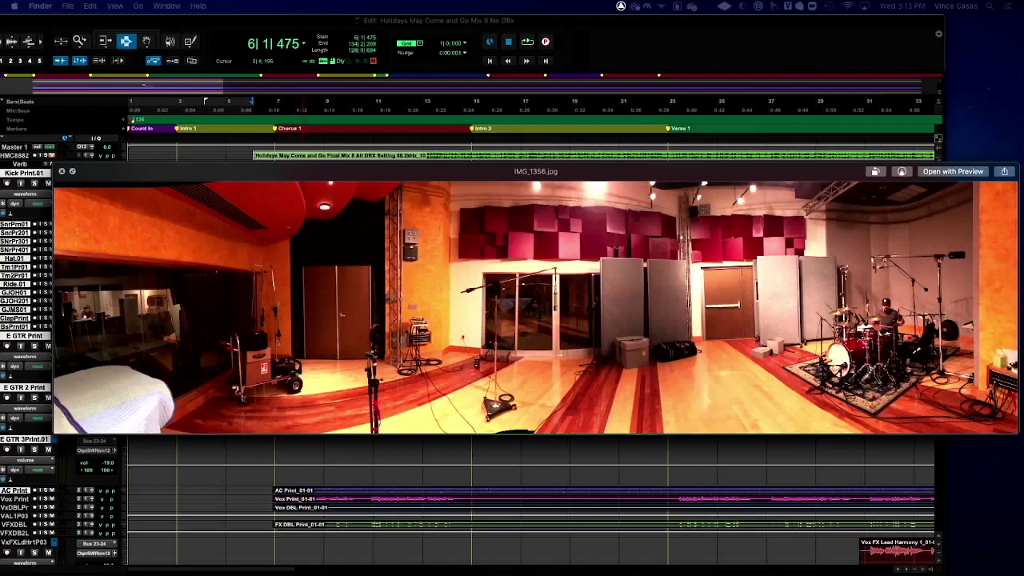
{"action": "key", "text": "Up"}
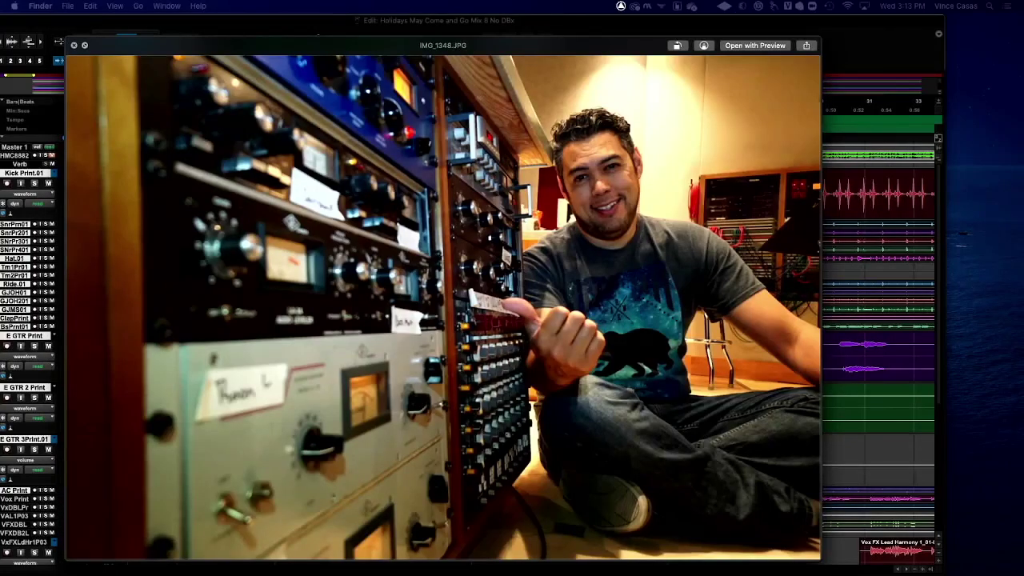
{"action": "key", "text": "Up"}
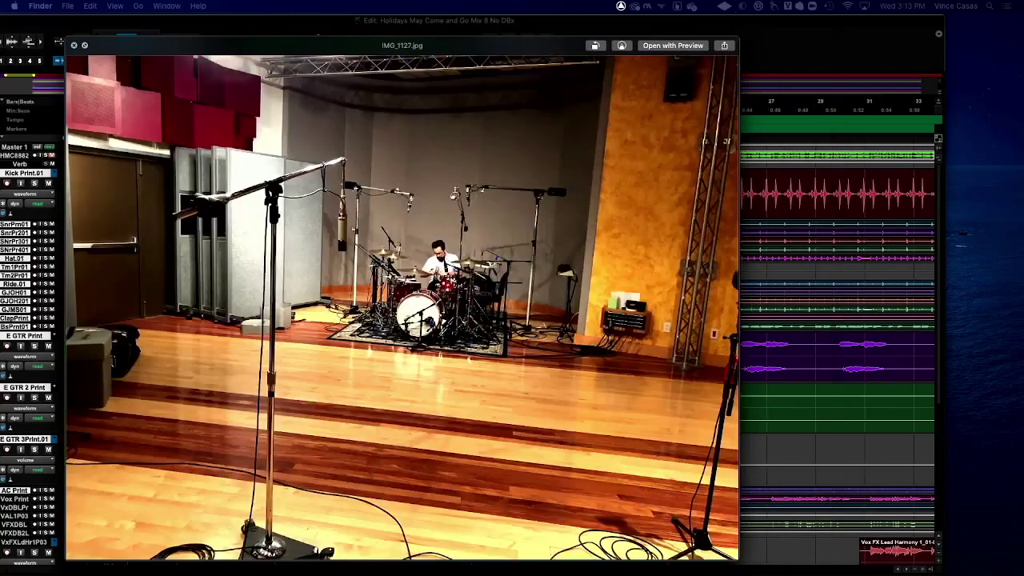
- Look through the labelled preamp and compressor photos from IMG_1063.jpg back to IMG_1060.jpg
{"action": "key", "text": "Up"}
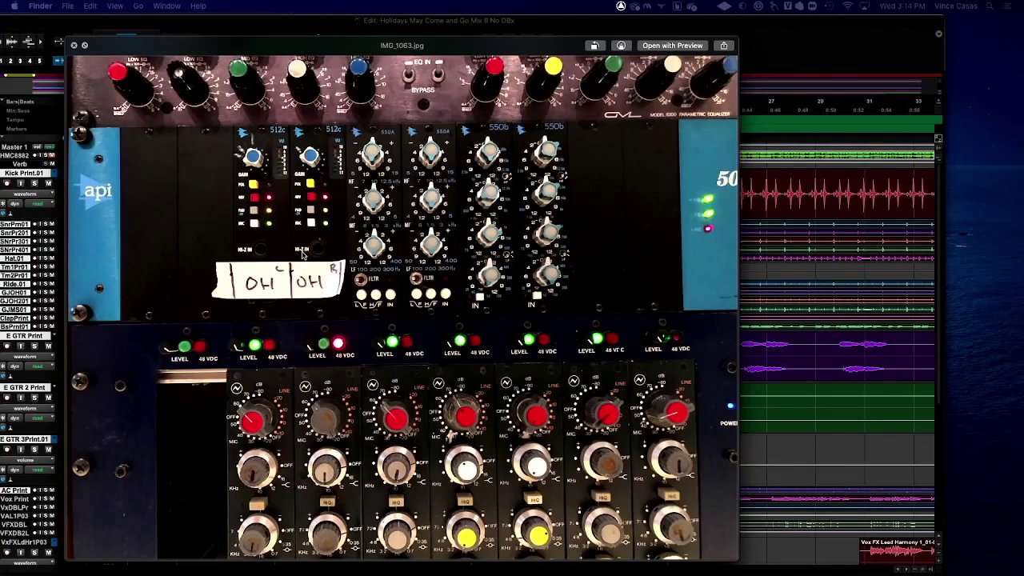
{"action": "key", "text": "Left"}
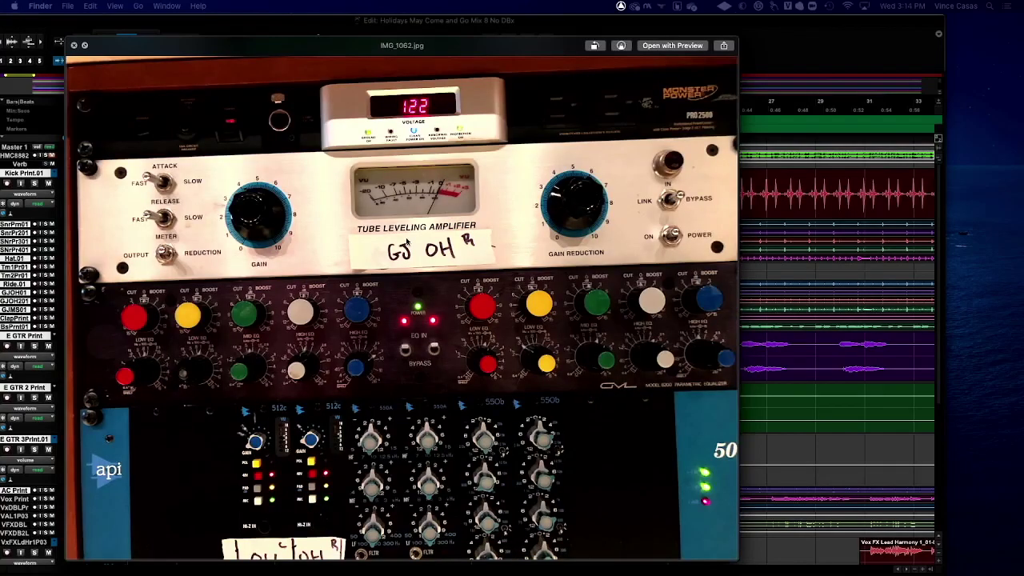
{"action": "key", "text": "Left"}
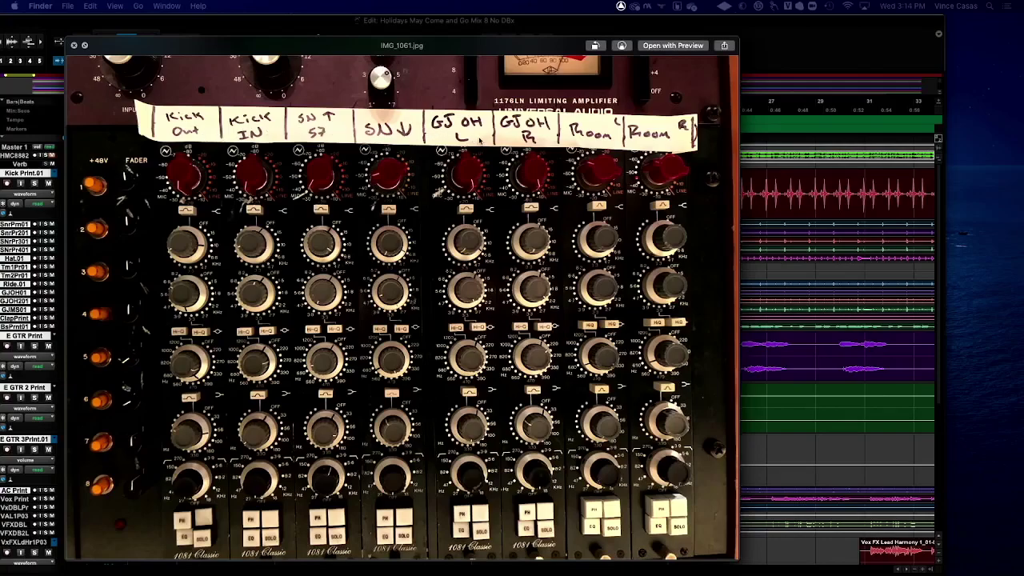
{"action": "key", "text": "Right"}
{"action": "key", "text": "Right"}
{"action": "key", "text": "Left"}
{"action": "key", "text": "Left"}
{"action": "key", "text": "Left"}
{"action": "key", "text": "Left"}
{"action": "key", "text": "Right"}
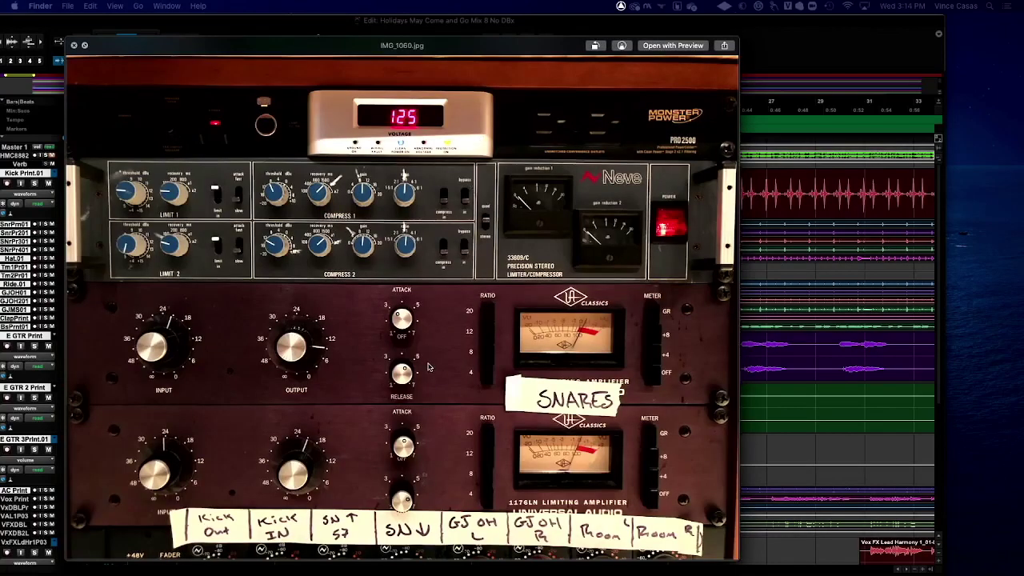
- Look through the remaining outboard gear and drum photos from IMG_1058.jpg back to IMG_1054.JPG, and close the preview
{"action": "key", "text": "Left"}
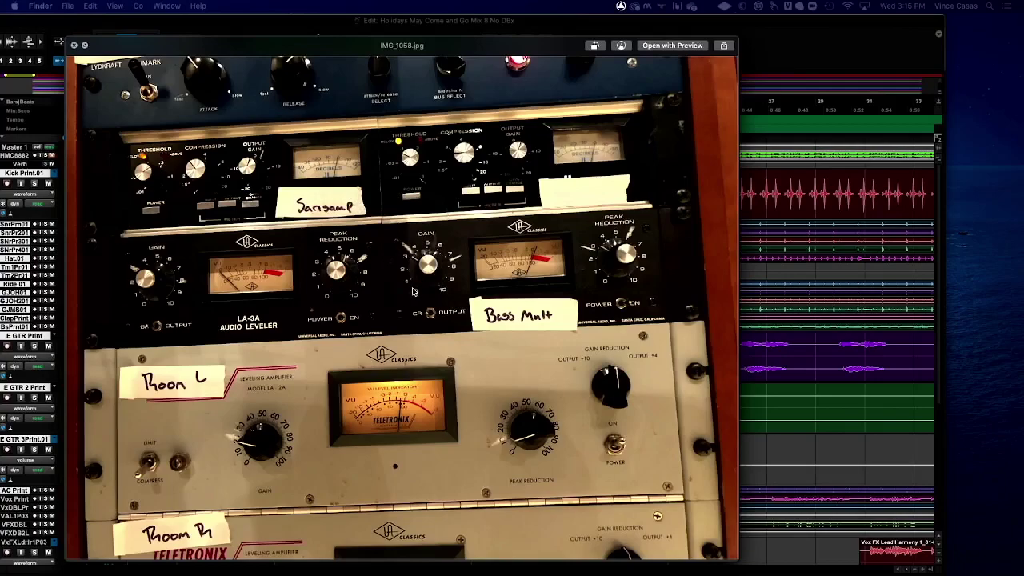
{"action": "key", "text": "Left"}
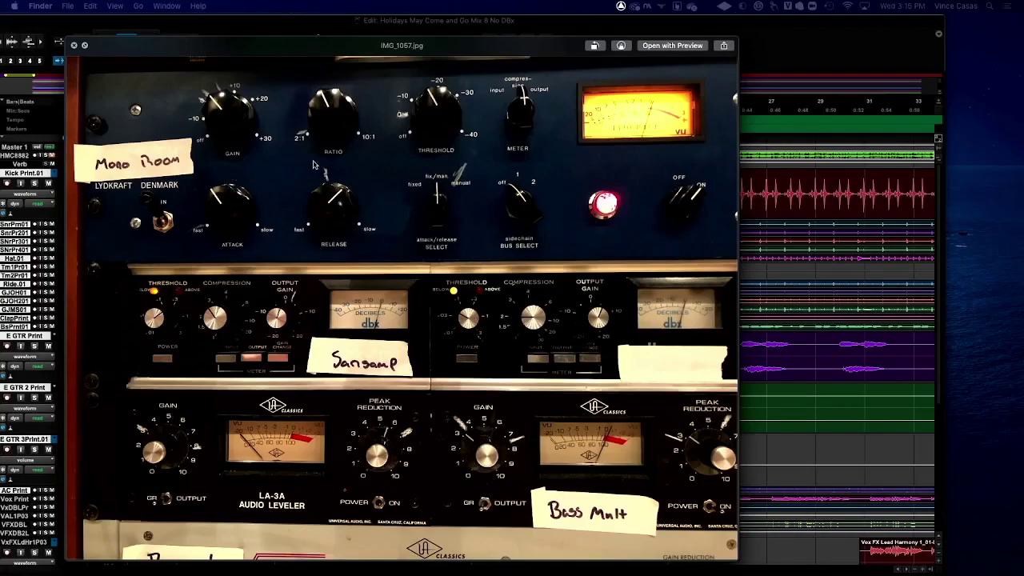
{"action": "key", "text": "Left"}
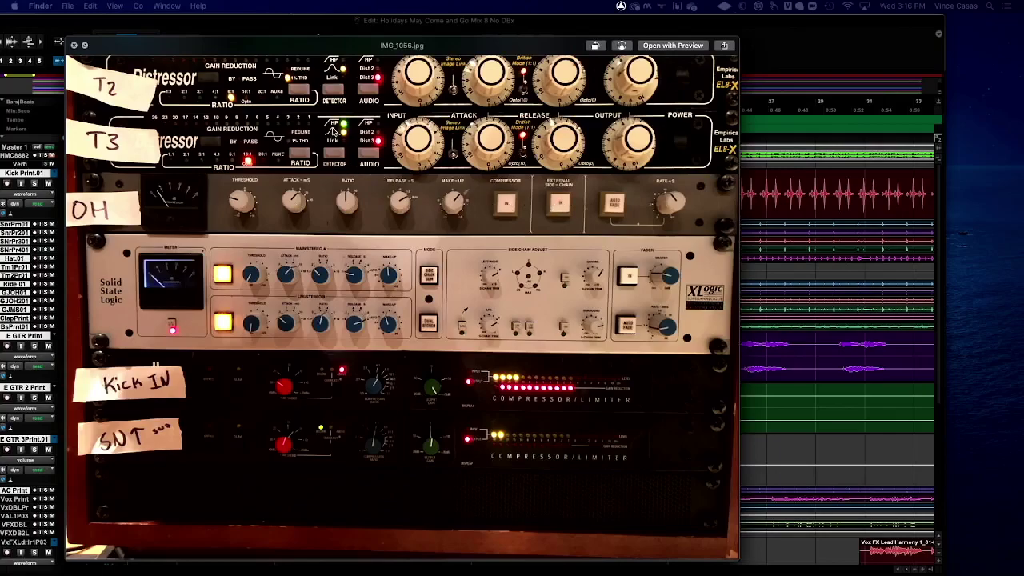
{"action": "key", "text": "Down"}
{"action": "key", "text": "Up"}
{"action": "key", "text": "Up"}
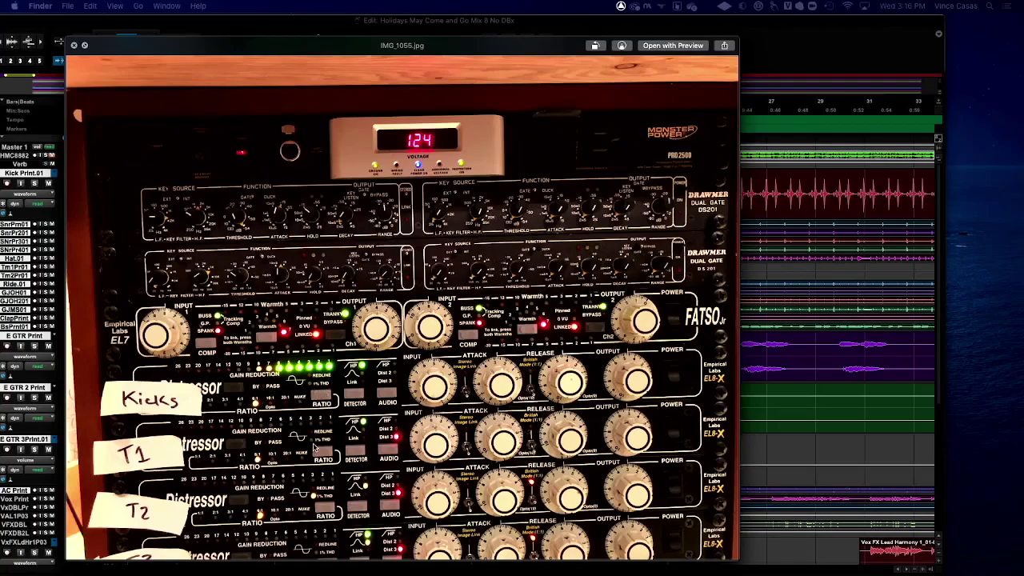
{"action": "key", "text": "Up"}
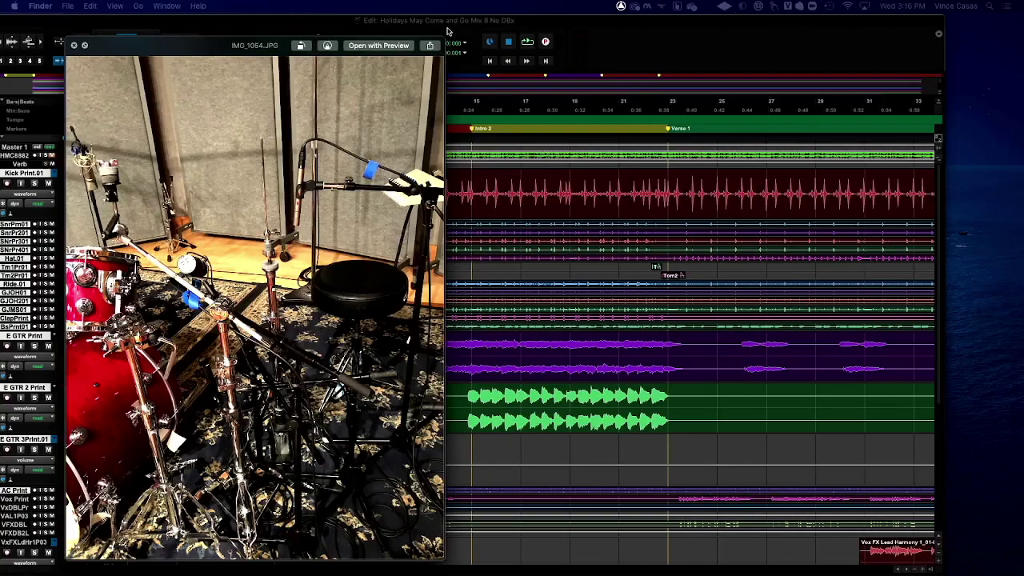
{"action": "left_click", "coordinate": [73, 45]}
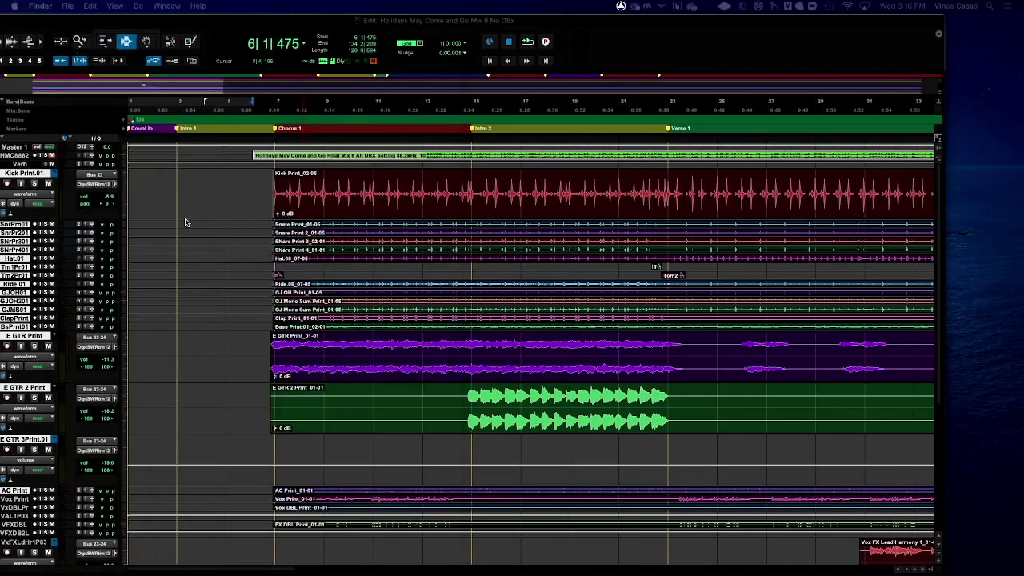
- Solo the drum print tracks in Pro Tools and play them from just before Chorus 1
{"action": "left_click", "coordinate": [34, 184]}
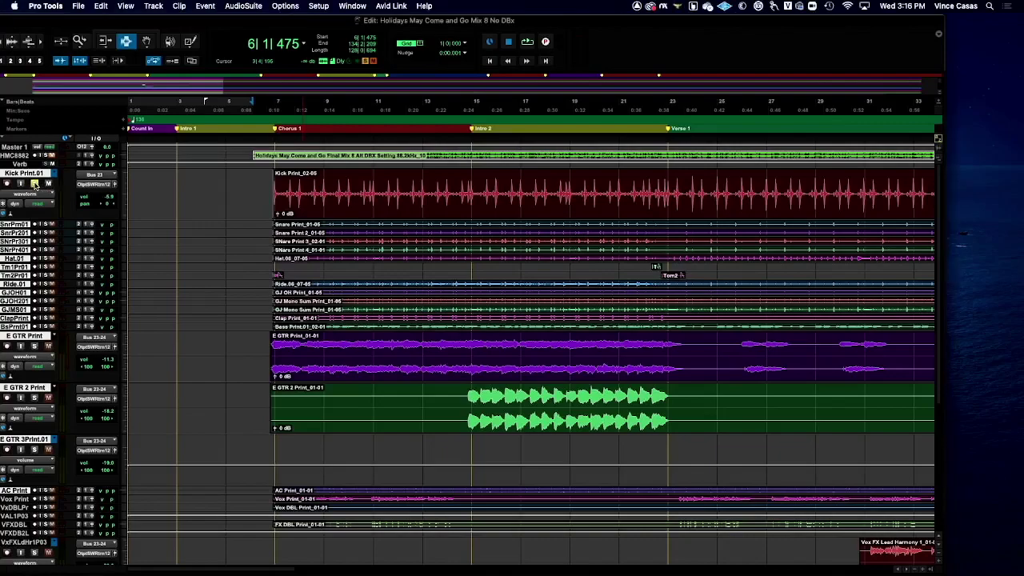
{"action": "left_click", "coordinate": [34, 184]}
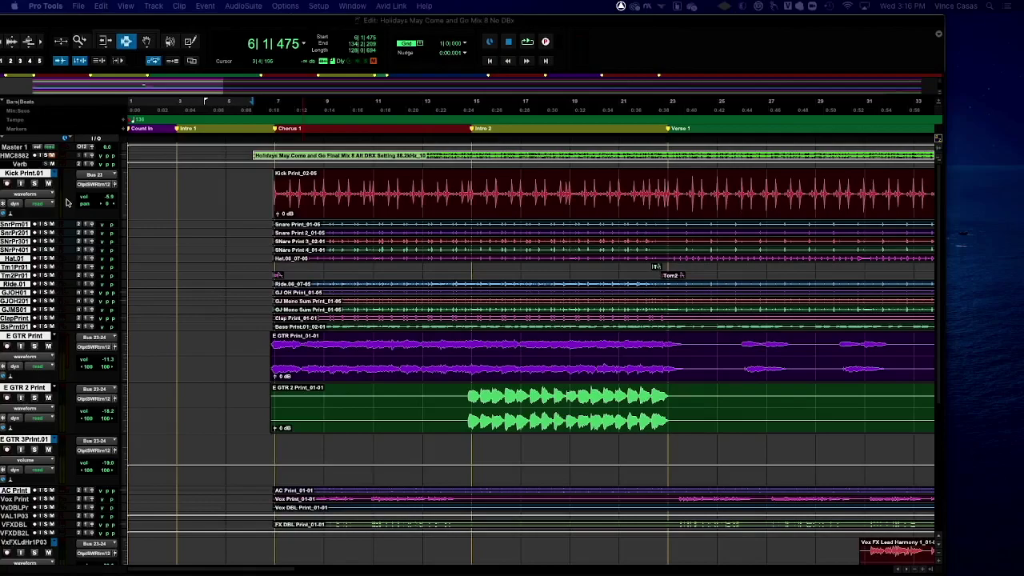
{"action": "left_click", "coordinate": [34, 183]}
{"action": "left_click", "coordinate": [35, 185]}
{"action": "key", "text": "space"}
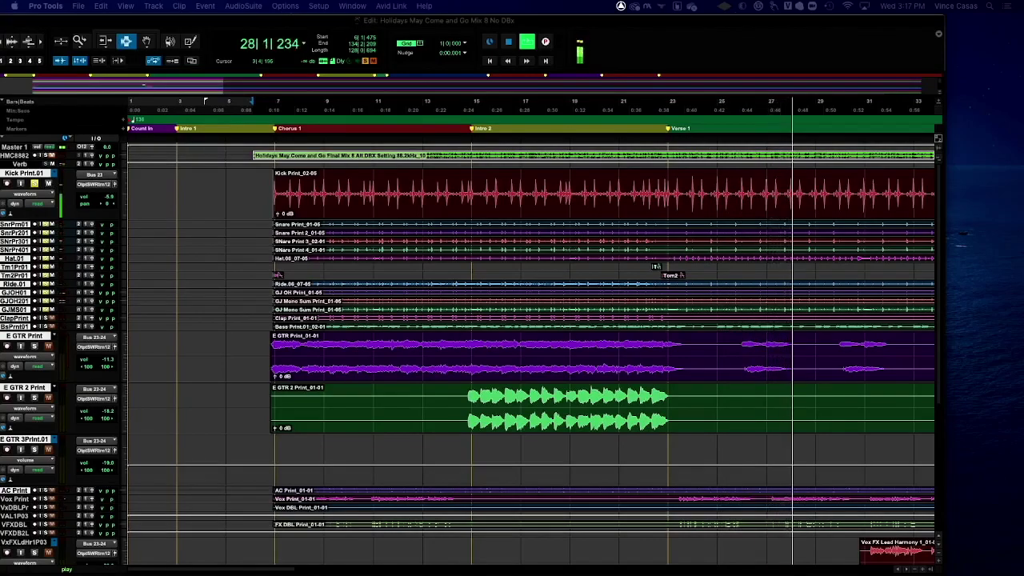
{"action": "key", "text": "space"}
{"action": "key", "text": "space"}
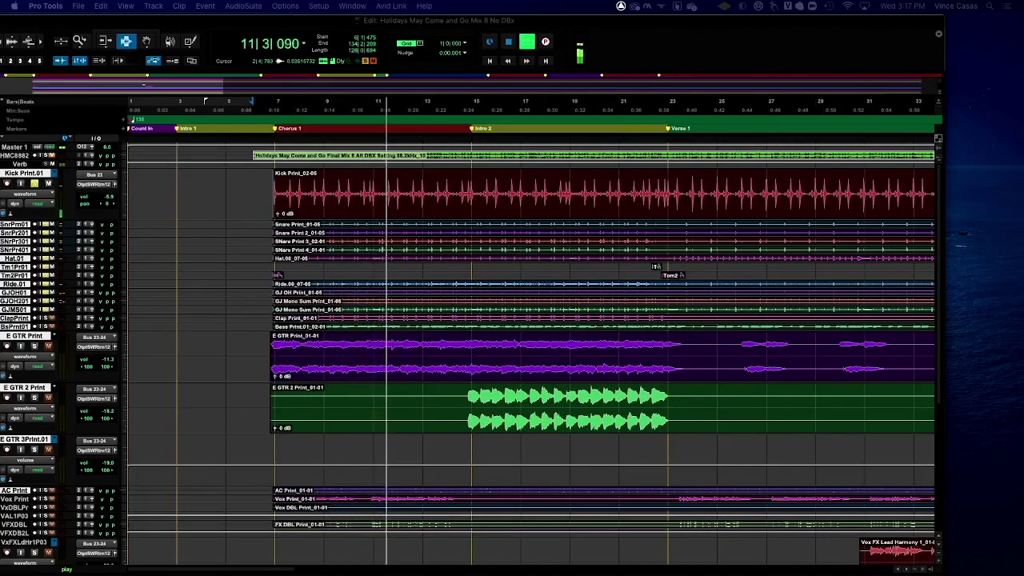
- Show the Mix window and check the full names of the drum tracks from SNare Print 3.01 to GJ OH Print.01 without renaming any
{"action": "key", "text": "super+equal"}
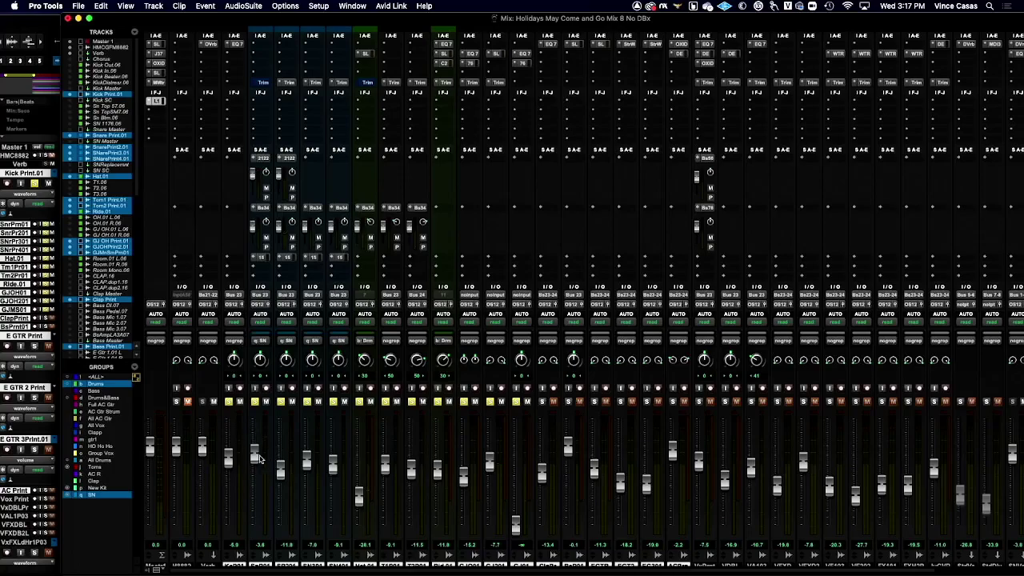
{"action": "scroll", "coordinate": [259, 462], "scroll_direction": "down", "scroll_amount": 3}
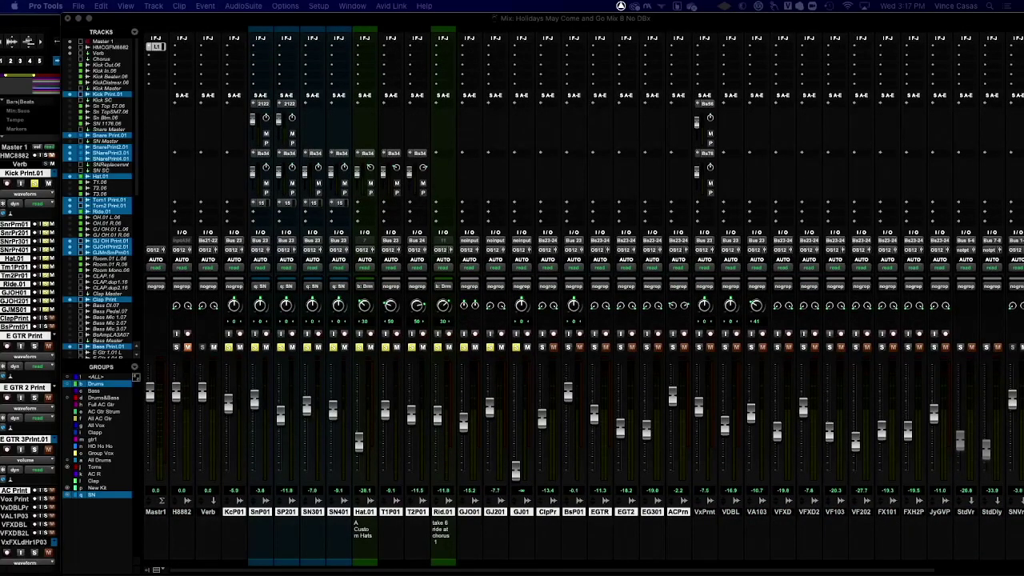
{"action": "left_click_drag", "start_coordinate": [551, 432], "coordinate": [684, 140]}
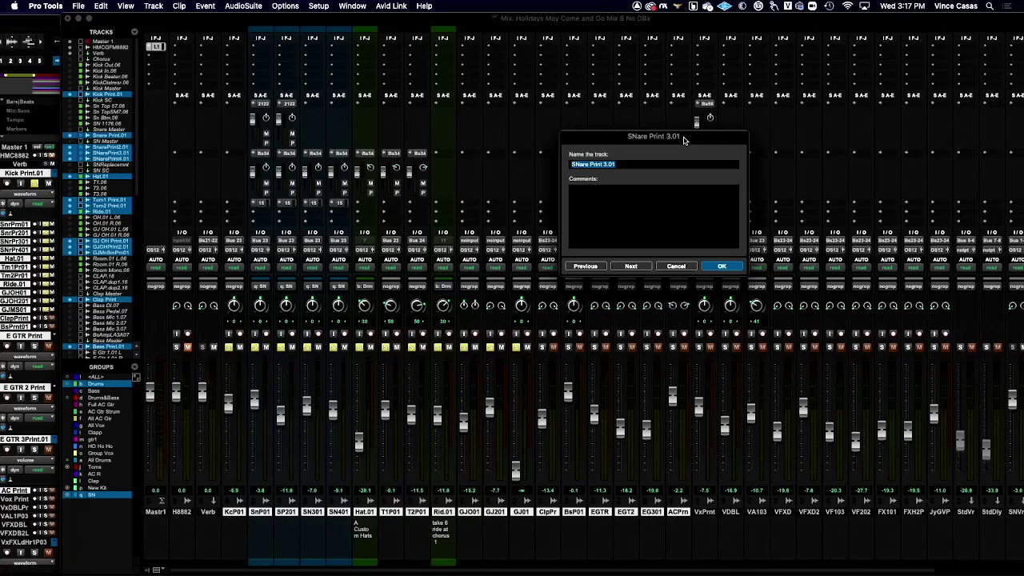
{"action": "key", "text": "super+Right"}
{"action": "key", "text": "super+Right"}
{"action": "key", "text": "super+Right"}
{"action": "key", "text": "super+Left"}
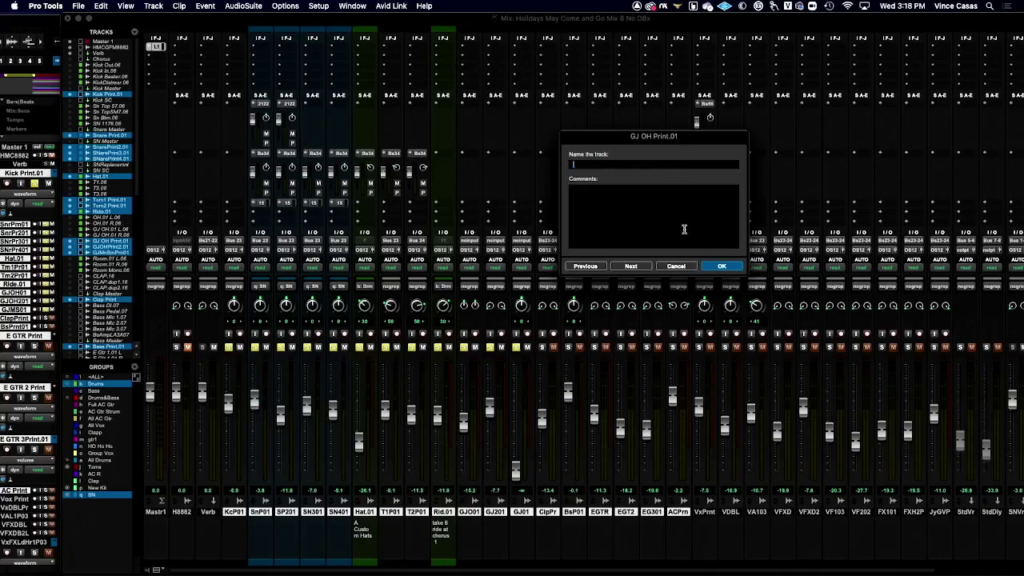
{"action": "left_click", "coordinate": [685, 268]}
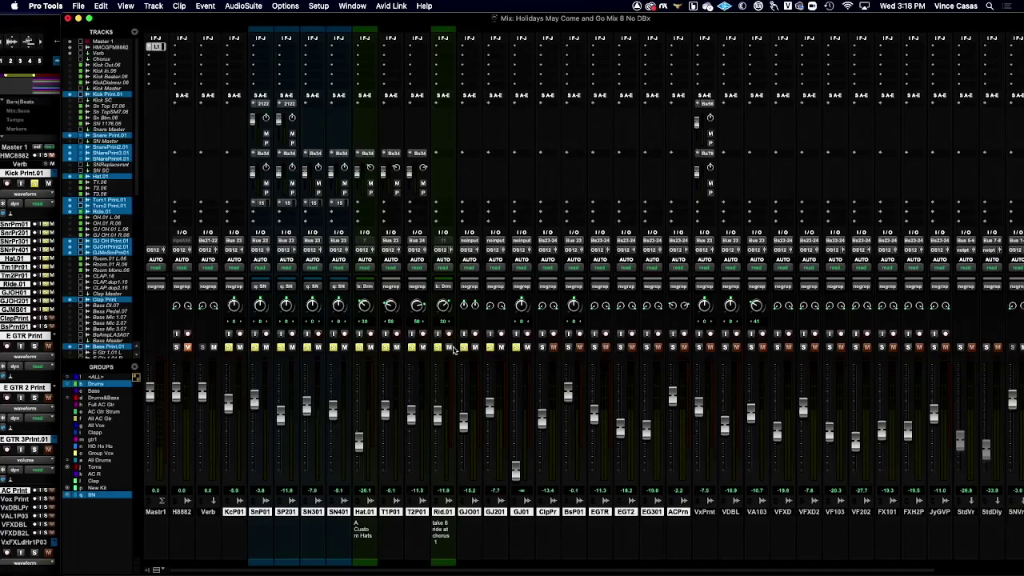
{"action": "scroll", "coordinate": [455, 350], "scroll_direction": "up", "scroll_amount": 3}
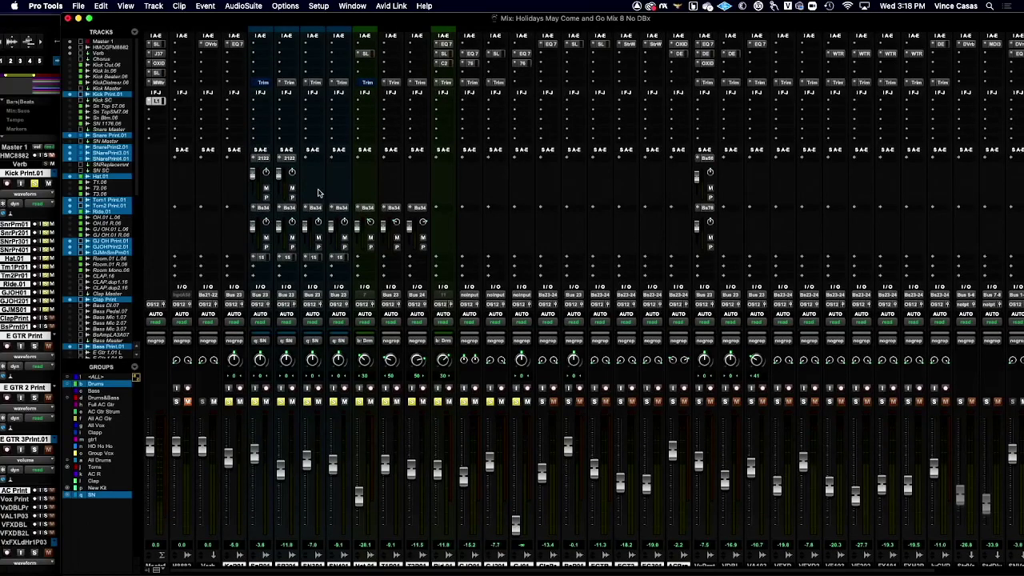
- Return to the Edit window, select about bars 13 to 16 on the Kick Print track and play the soloed drums there
{"action": "key", "text": "super+equal"}
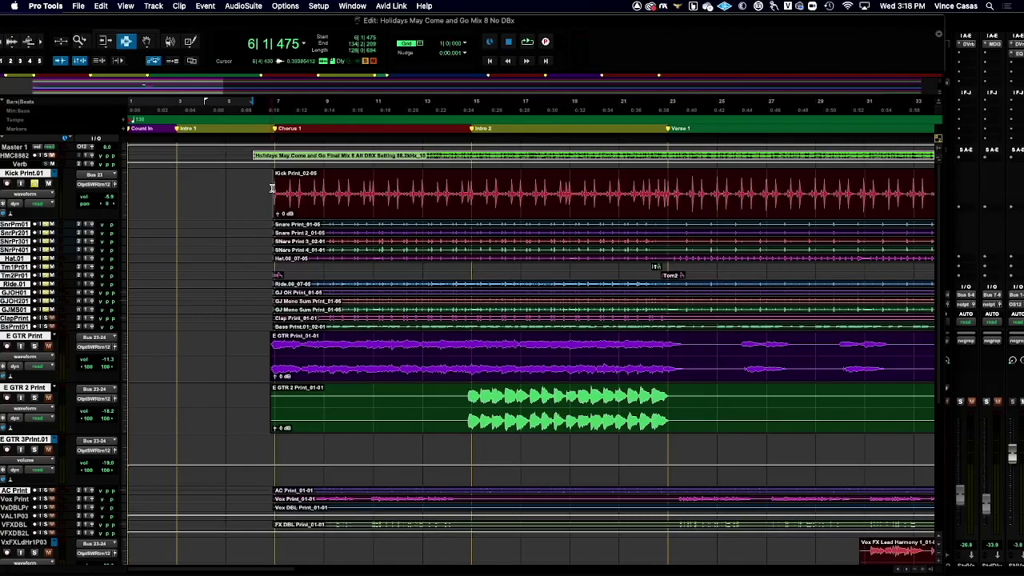
{"action": "left_click_drag", "start_coordinate": [430, 192], "coordinate": [497, 206]}
{"action": "key", "text": "space"}
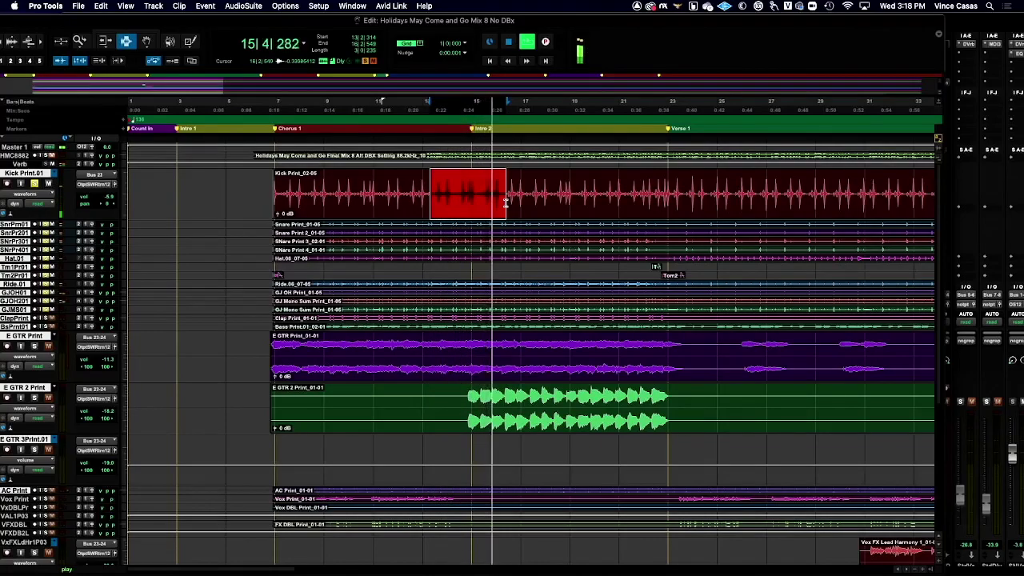
{"action": "key", "text": "space"}
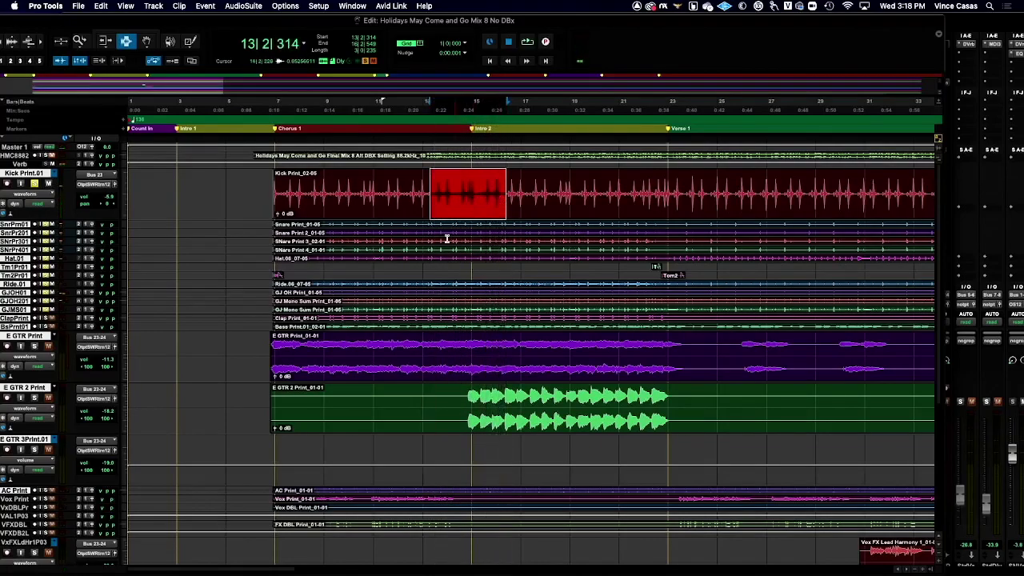
- Clear the drum solos, select about bars 14 to 25 on E GTR 2 Print, solo that track and play the selection
{"action": "left_click", "coordinate": [45, 294], "text": "alt"}
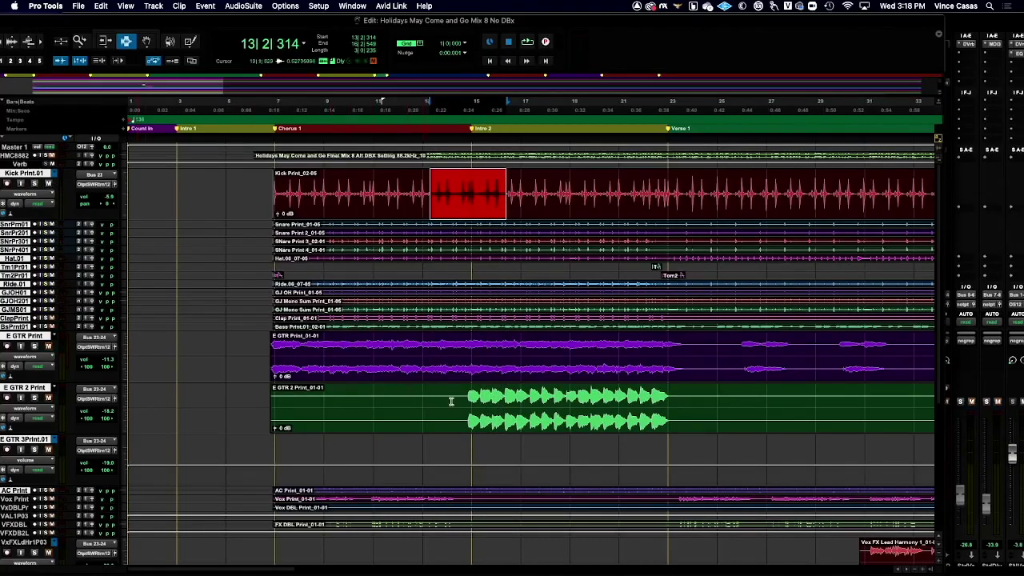
{"action": "left_click_drag", "start_coordinate": [460, 402], "coordinate": [722, 414]}
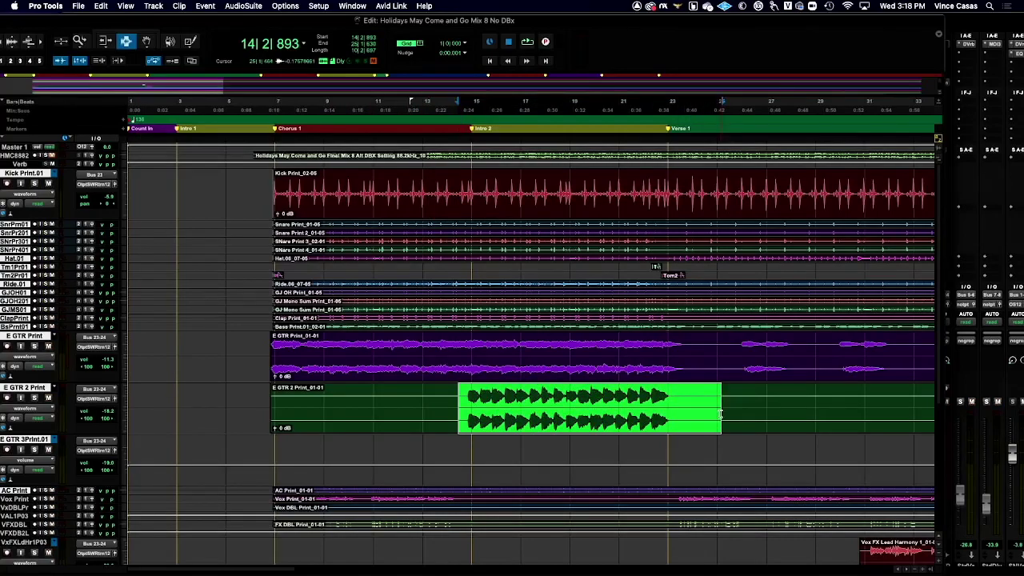
{"action": "left_click", "coordinate": [34, 398]}
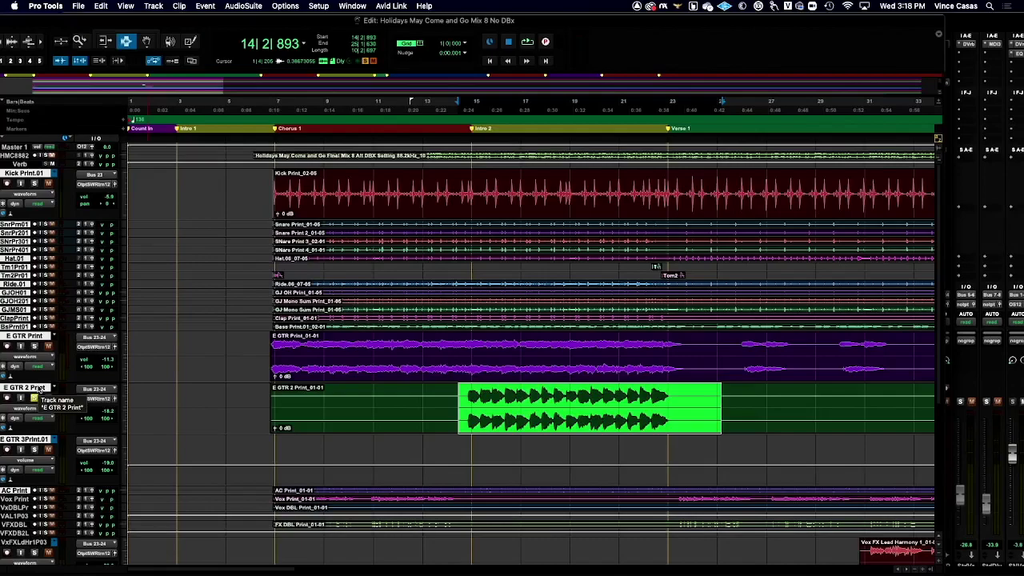
{"action": "key", "text": "space"}
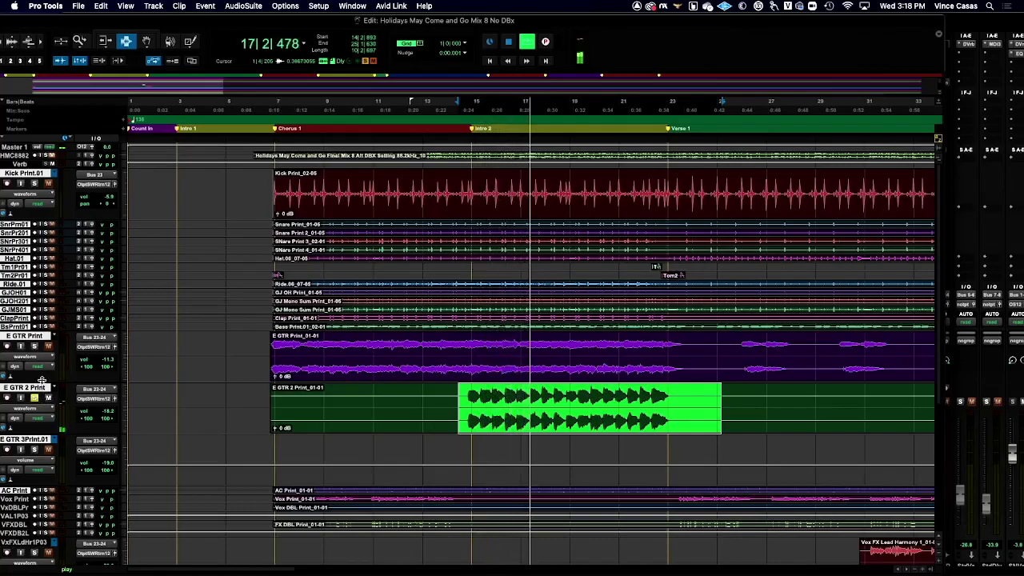
- Solo E GTR Print together with E GTR 2 Print and play both guitars from about bar 80 in the Bridge
{"action": "left_click", "coordinate": [35, 346]}
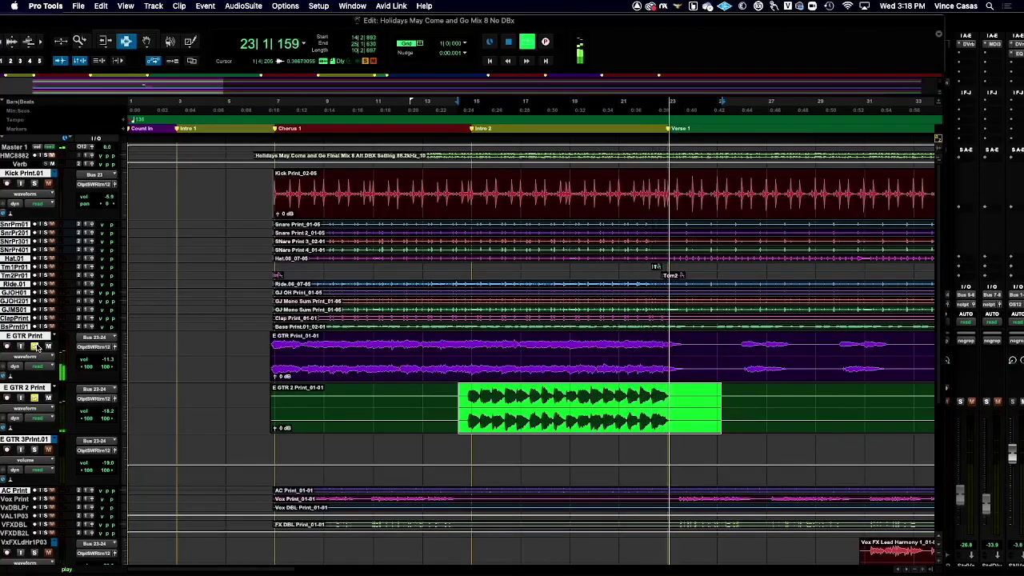
{"action": "scroll", "coordinate": [667, 371], "scroll_direction": "right", "scroll_amount": 15}
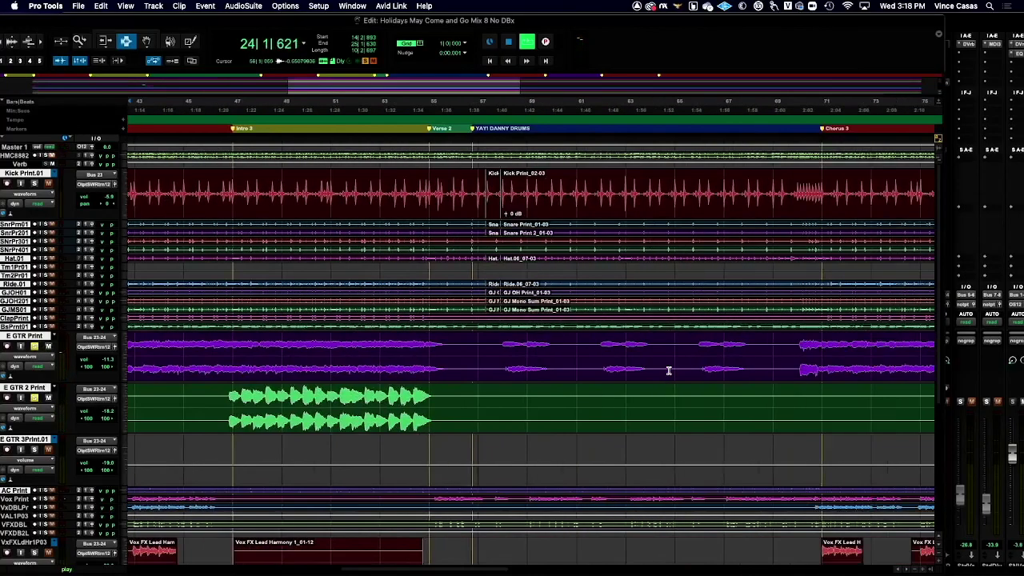
{"action": "scroll", "coordinate": [668, 370], "scroll_direction": "right", "scroll_amount": 8}
{"action": "left_click", "coordinate": [469, 399]}
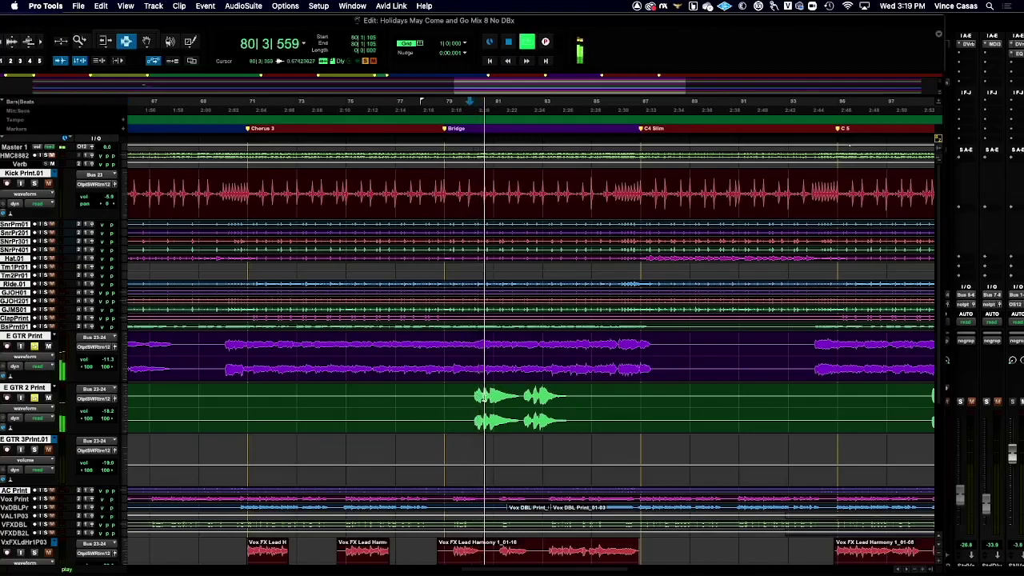
- Play the soloed guitars from about bar 98 in section C 5 and add E GTR 3Print.01 to the solo
{"action": "scroll", "coordinate": [512, 397], "scroll_direction": "right", "scroll_amount": 8}
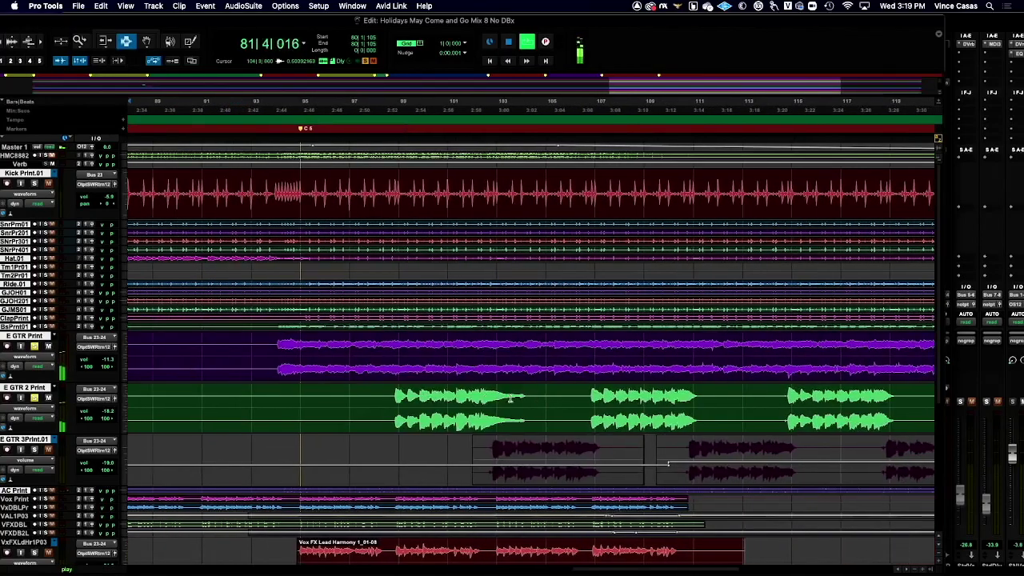
{"action": "left_click", "coordinate": [393, 395]}
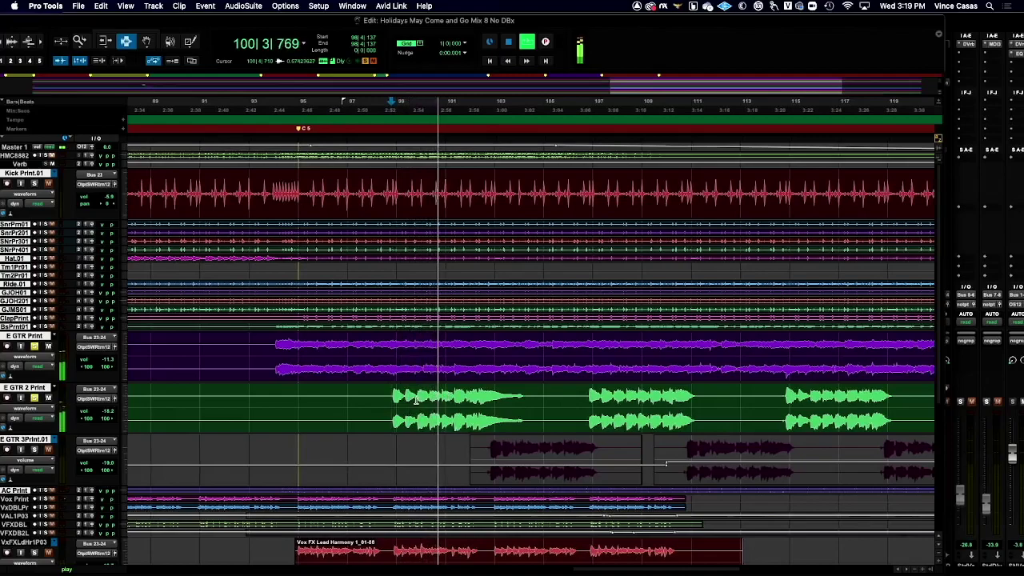
{"action": "left_click", "coordinate": [35, 450]}
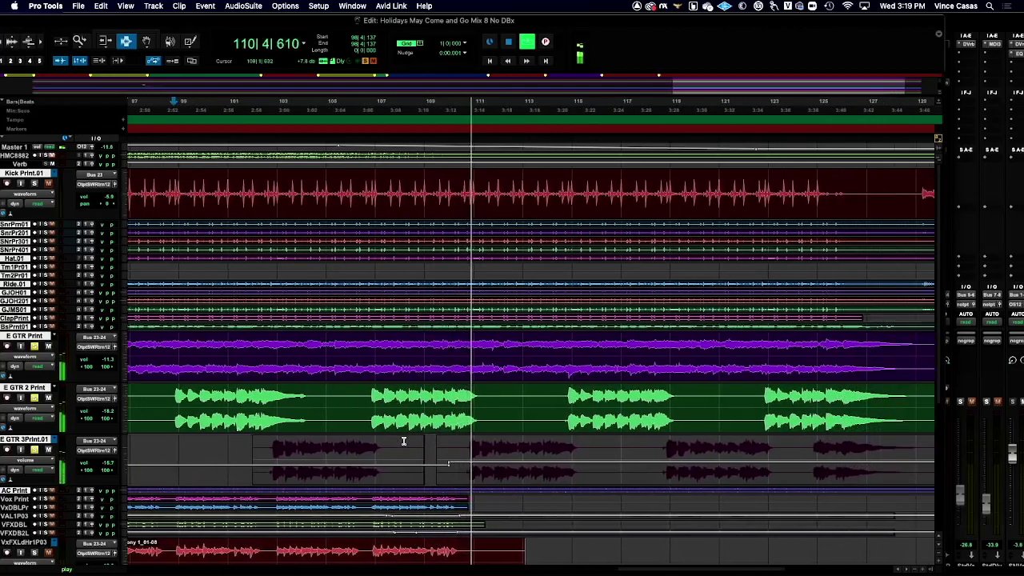
- Go back to Chorus 1 near the start of the session and stop the guitar playback
{"action": "scroll", "coordinate": [404, 441], "scroll_direction": "left", "scroll_amount": 10}
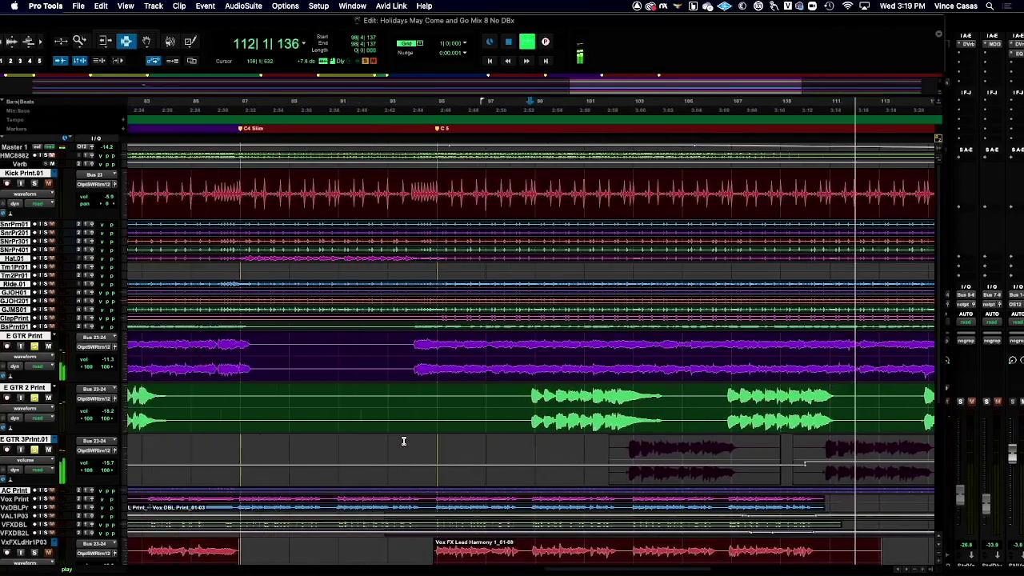
{"action": "scroll", "coordinate": [394, 440], "scroll_direction": "left", "scroll_amount": 6}
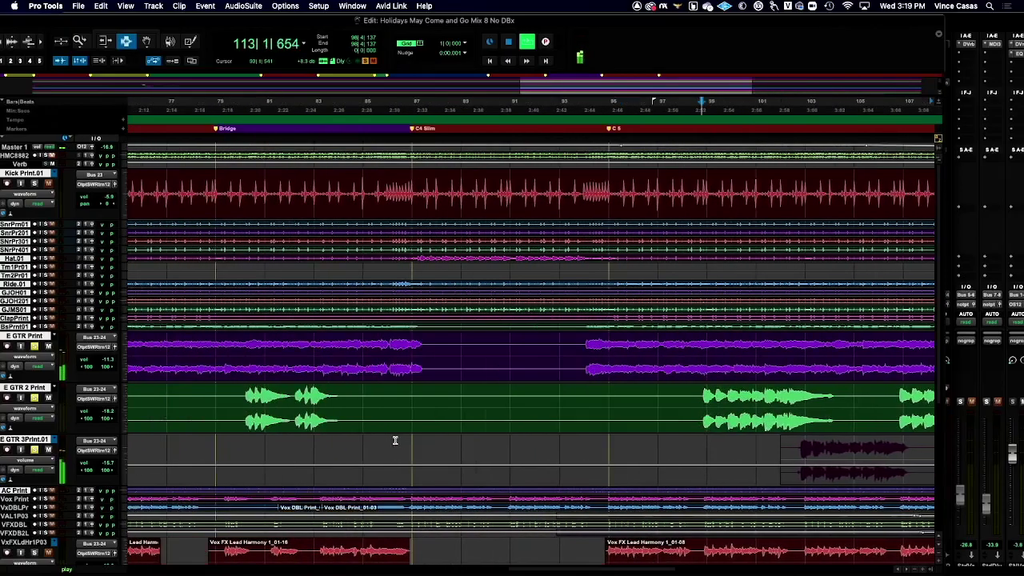
{"action": "scroll", "coordinate": [394, 439], "scroll_direction": "down", "scroll_amount": 4}
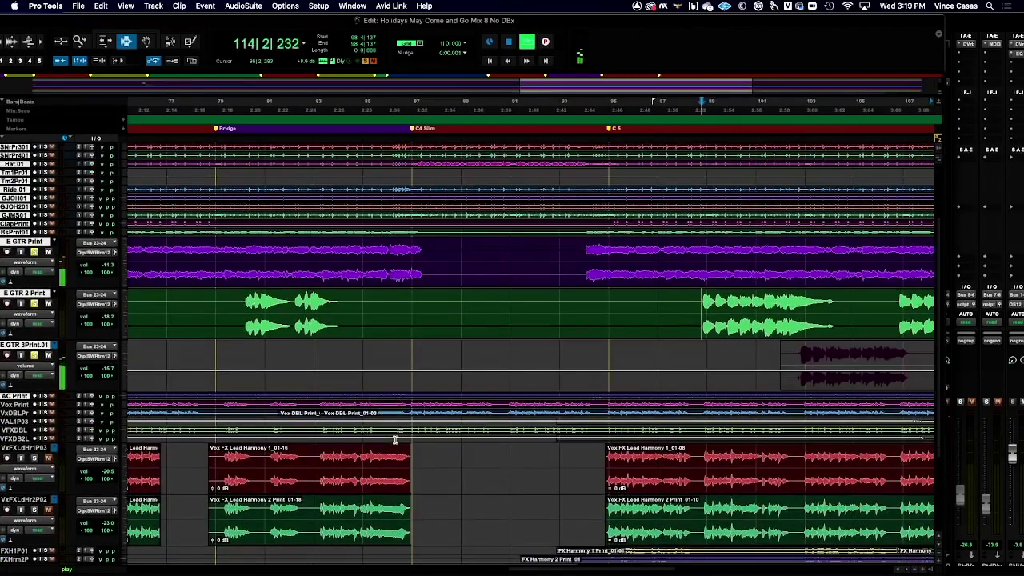
{"action": "scroll", "coordinate": [394, 439], "scroll_direction": "left", "scroll_amount": 20}
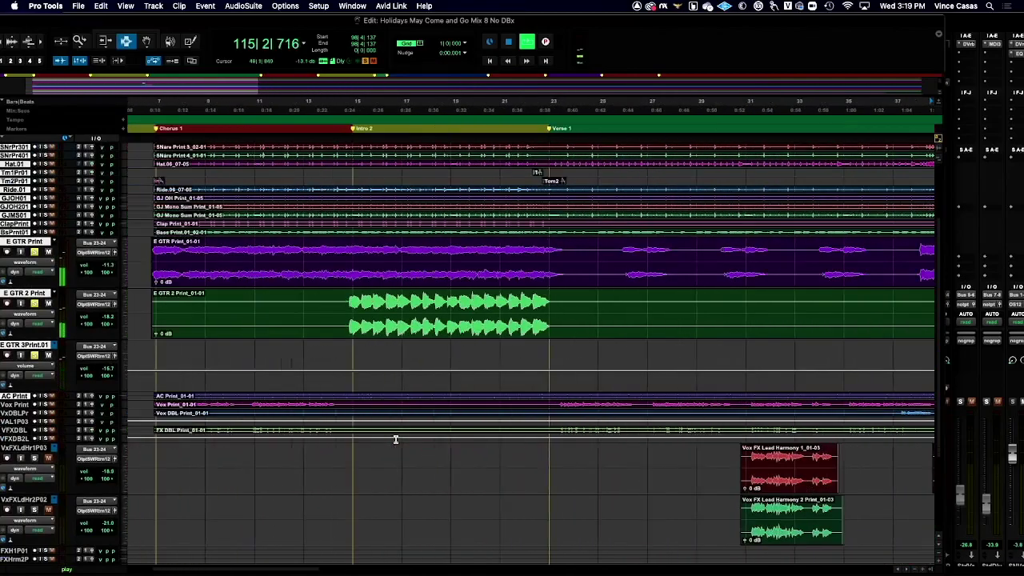
{"action": "scroll", "coordinate": [394, 439], "scroll_direction": "left", "scroll_amount": 5}
{"action": "key", "text": "space"}
- Set the Vox Print track to medium height, select about bars 7 to 15 on it and solo the track
{"action": "scroll", "coordinate": [395, 439], "scroll_direction": "down", "scroll_amount": 2}
{"action": "scroll", "coordinate": [395, 439], "scroll_direction": "right", "scroll_amount": 1}
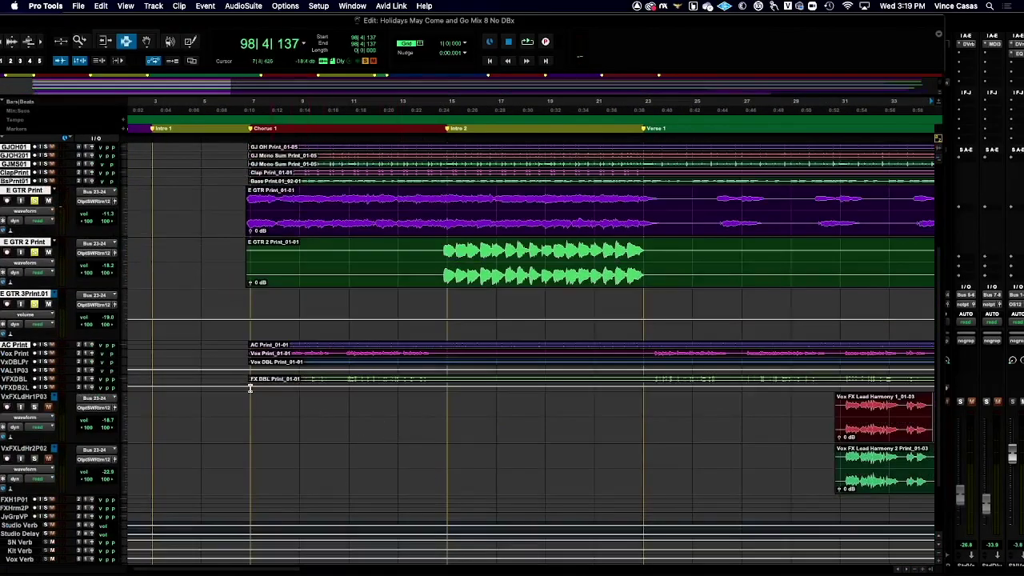
{"action": "left_click", "coordinate": [123, 356]}
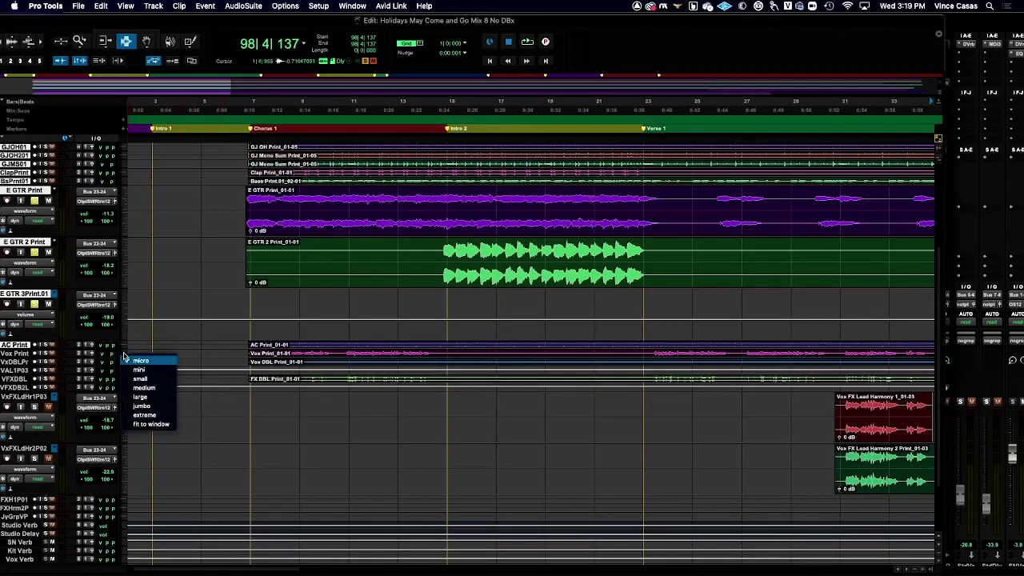
{"action": "left_click", "coordinate": [143, 392]}
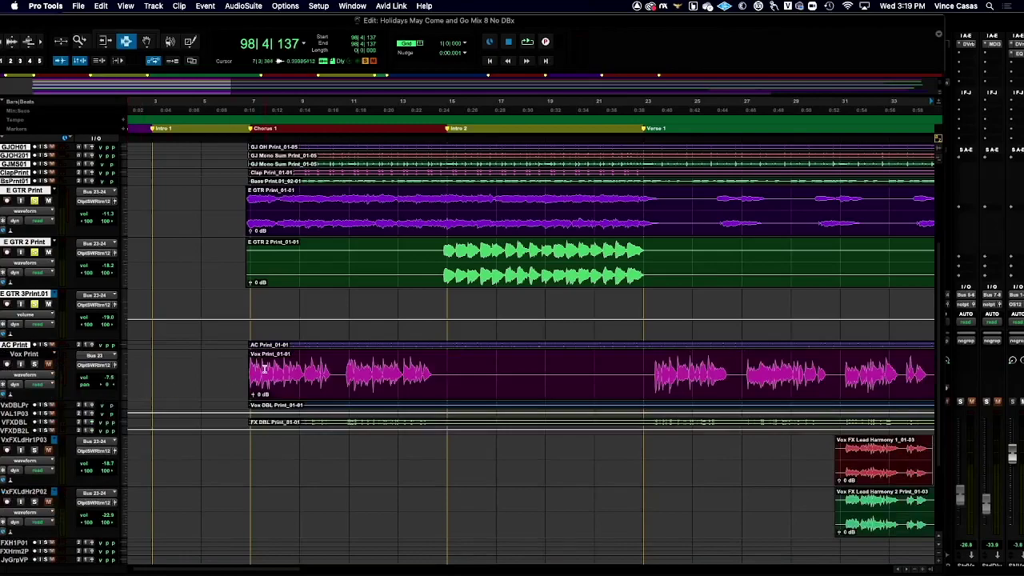
{"action": "left_click_drag", "start_coordinate": [249, 367], "coordinate": [451, 372]}
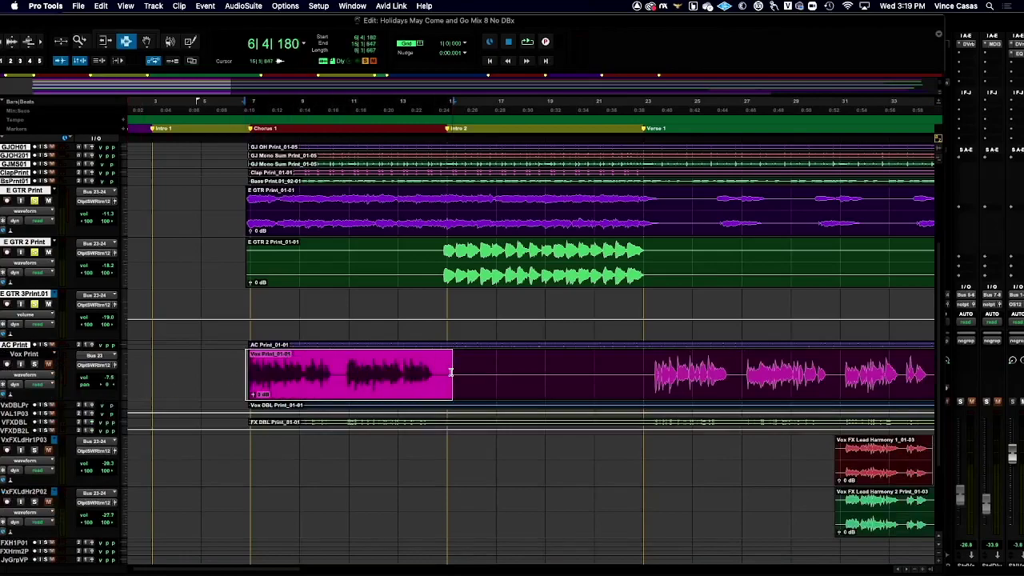
{"action": "left_click", "coordinate": [35, 364]}
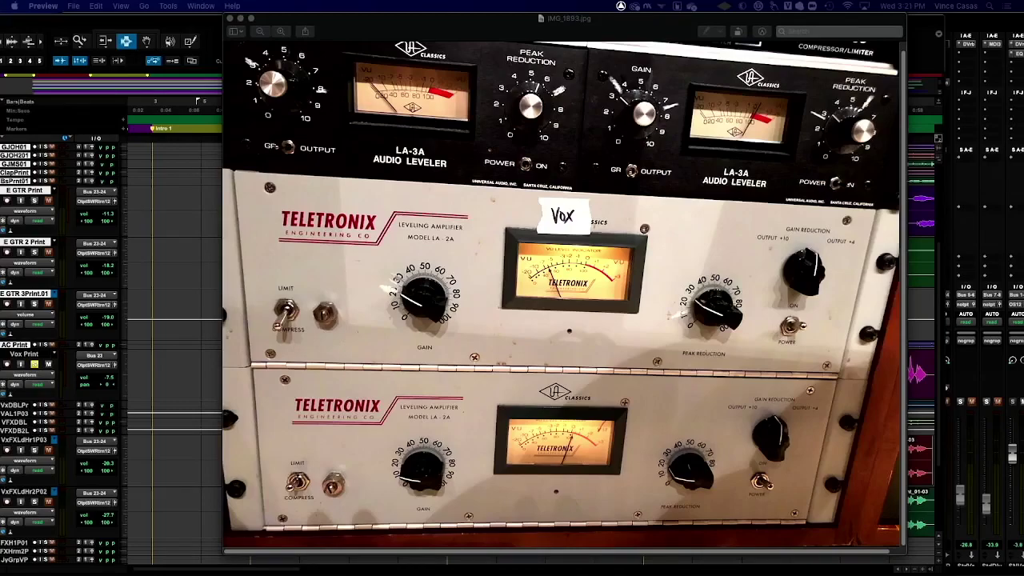
- Switch to Finder's Quick Look and examine the studio photos from the patch bay in IMG_1904 to the live room in IMG_1940
{"action": "key", "text": "space"}
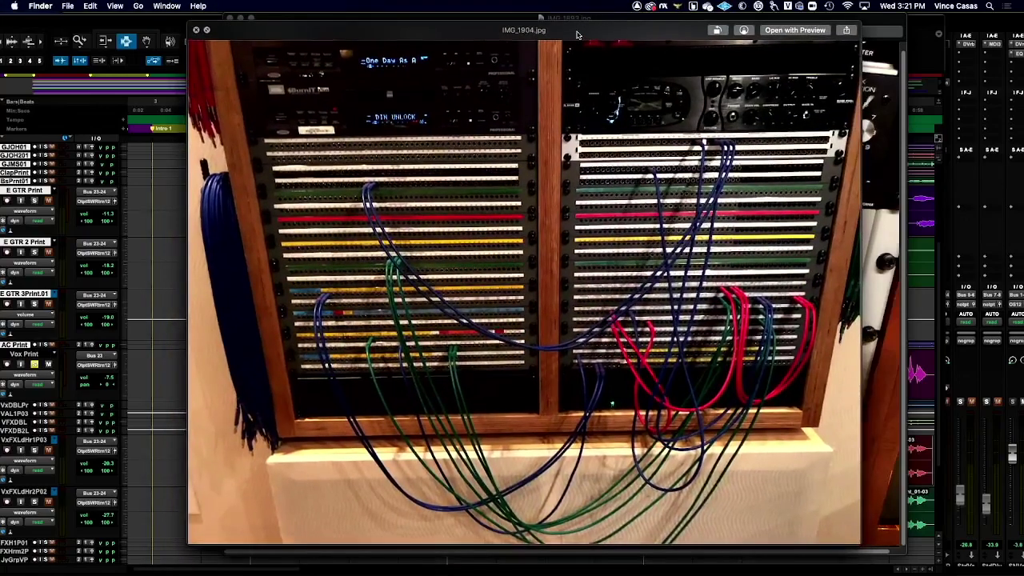
{"action": "key", "text": "Right"}
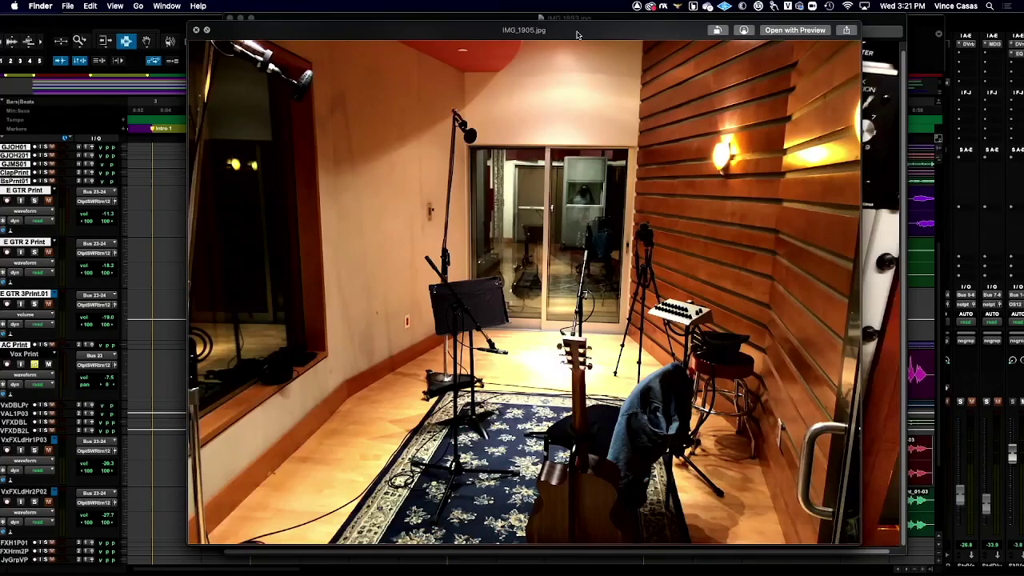
{"action": "key", "text": "Right"}
{"action": "key", "text": "Left"}
{"action": "key", "text": "Left"}
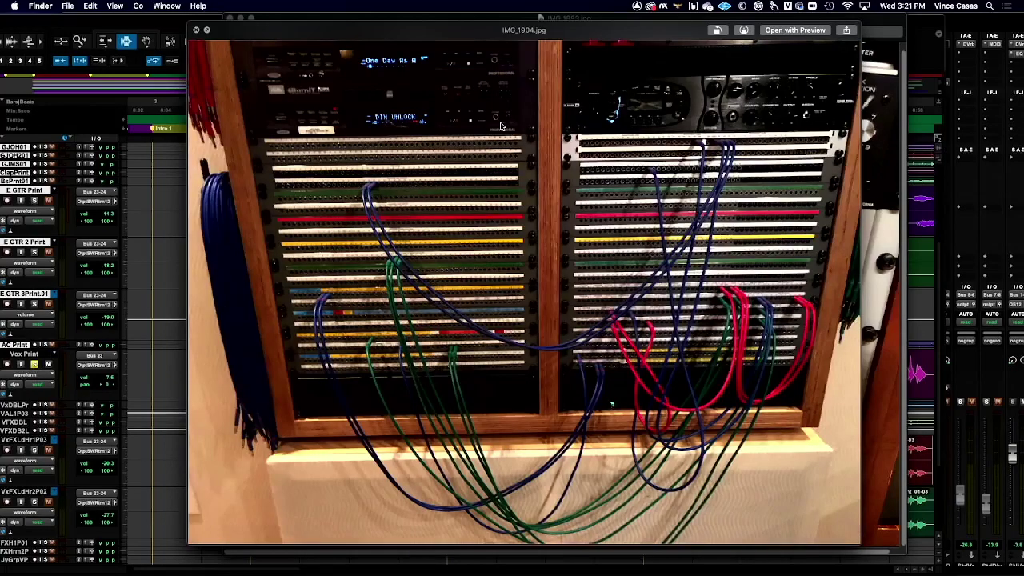
{"action": "key", "text": "Right"}
{"action": "key", "text": "Right"}
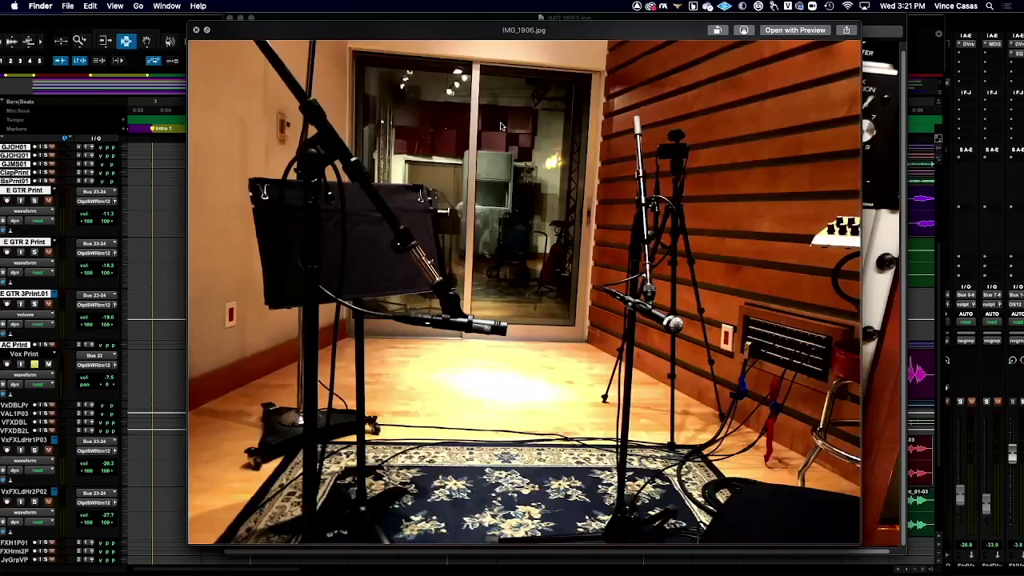
{"action": "key", "text": "Right"}
{"action": "key", "text": "Right"}
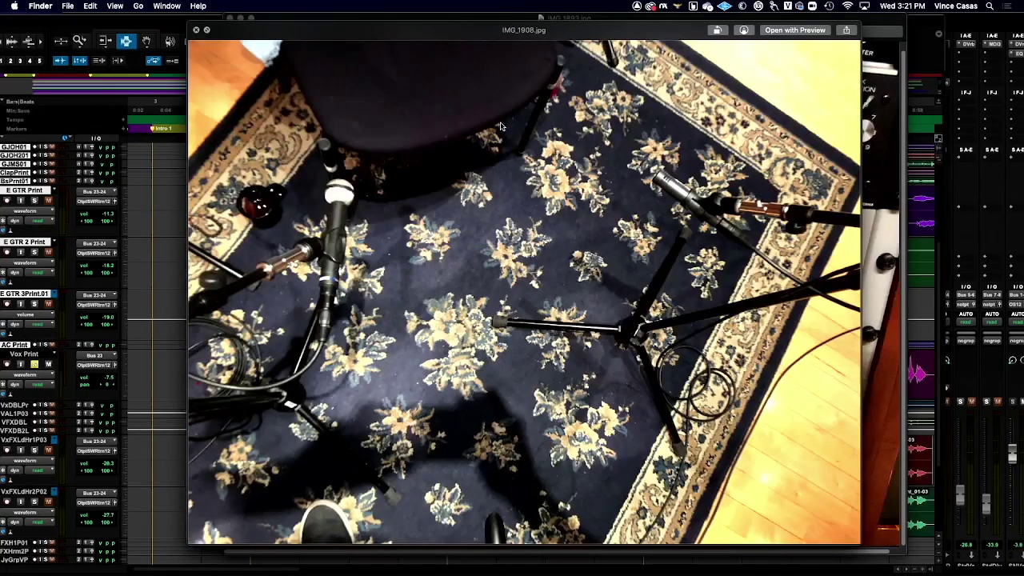
{"action": "key", "text": "Right"}
{"action": "key", "text": "Right"}
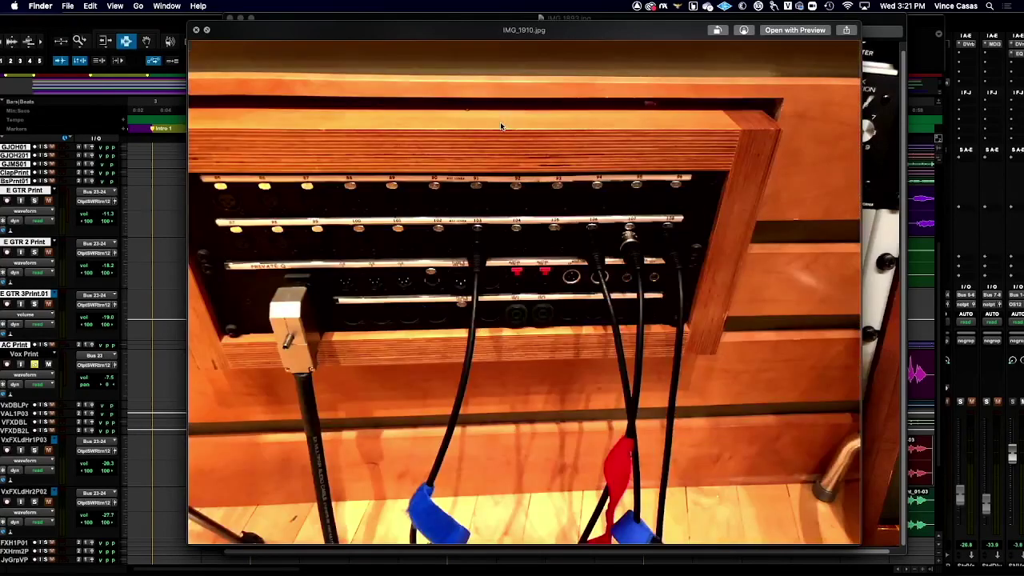
{"action": "key", "text": "Right"}
{"action": "key", "text": "Left"}
{"action": "key", "text": "Right"}
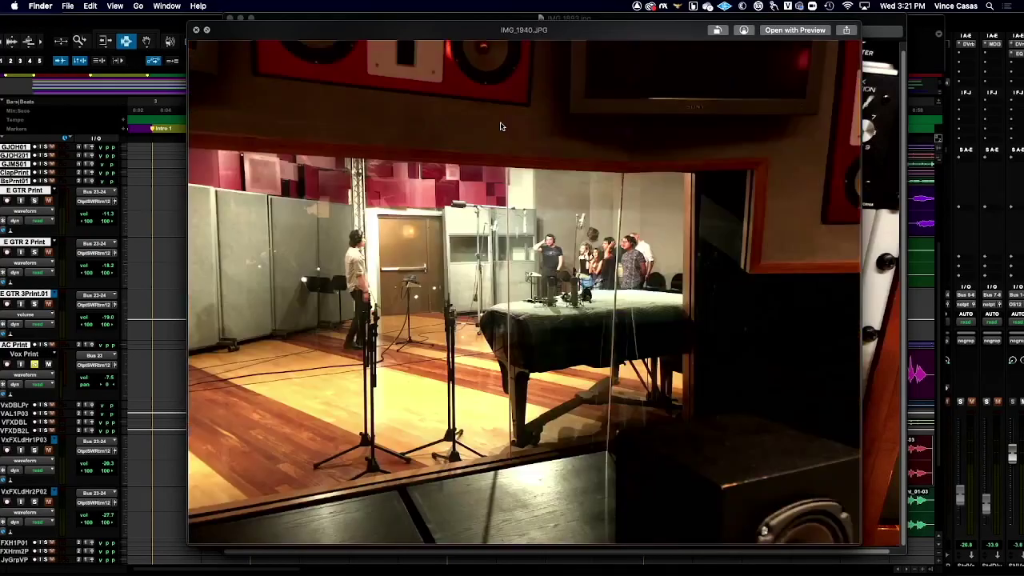
- Browse the photos from the drummer in IMG_2074 through the control room and compressors to the Pro Tools mixer in IMG_2493
{"action": "key", "text": "Right"}
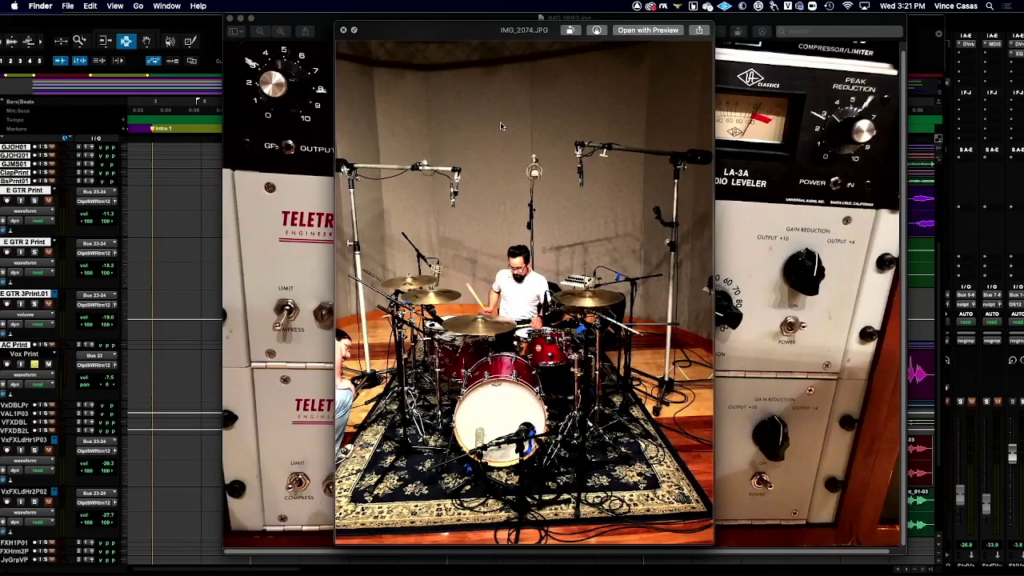
{"action": "key", "text": "Left"}
{"action": "key", "text": "Right"}
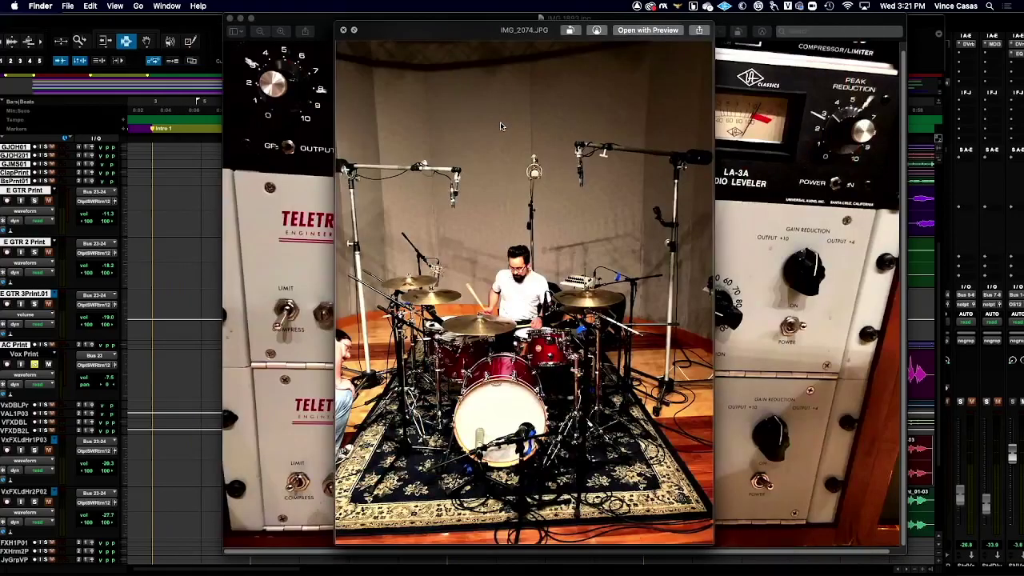
{"action": "key", "text": "Right"}
{"action": "key", "text": "Right"}
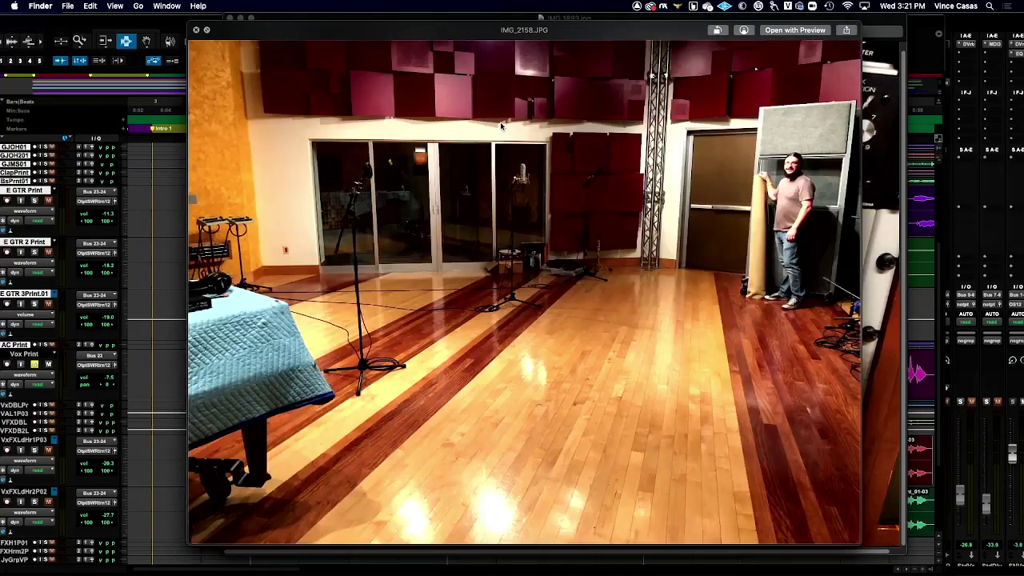
{"action": "key", "text": "Right"}
{"action": "key", "text": "Right"}
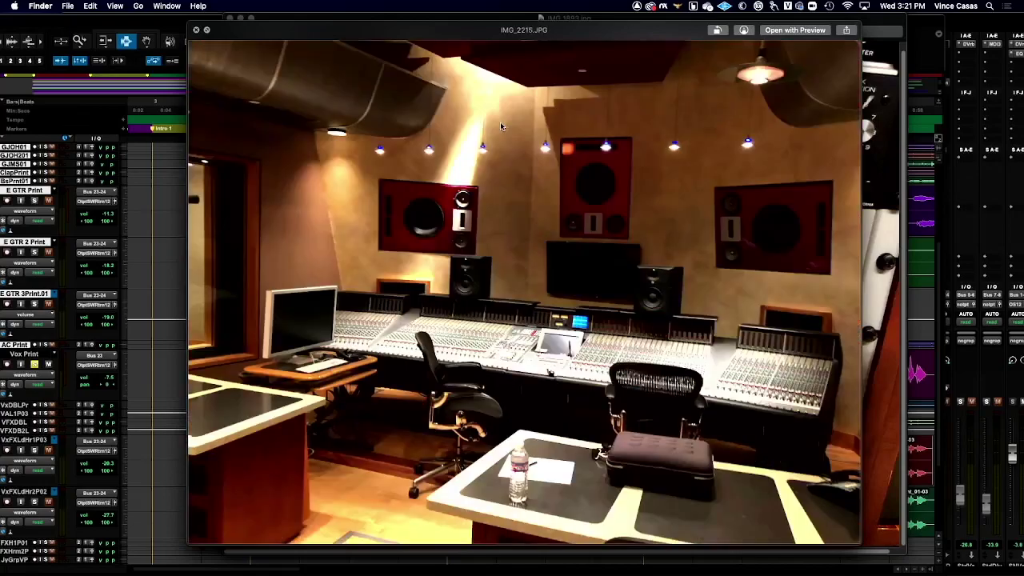
{"action": "key", "text": "Right"}
{"action": "key", "text": "Left"}
{"action": "key", "text": "Right"}
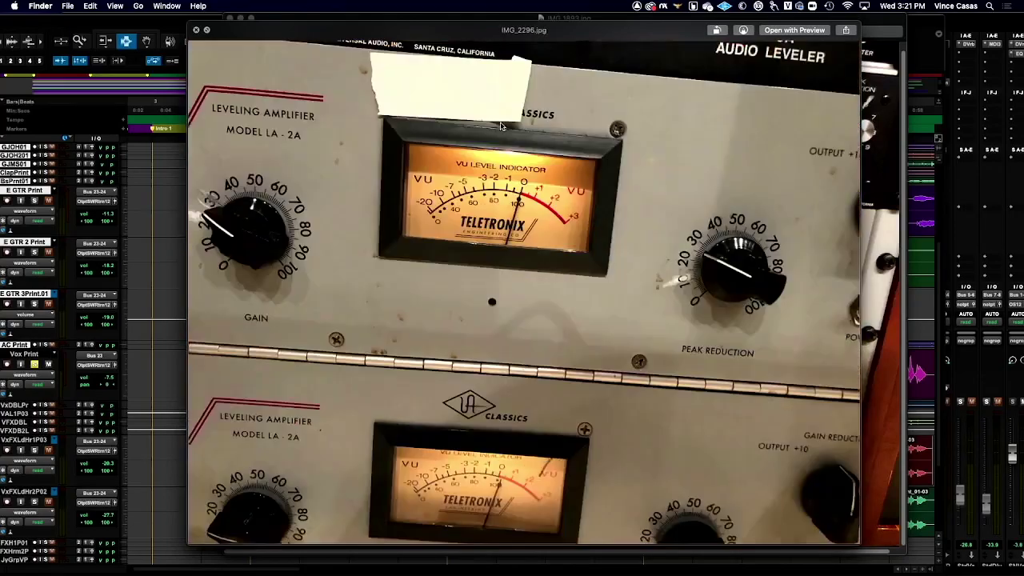
{"action": "key", "text": "Right"}
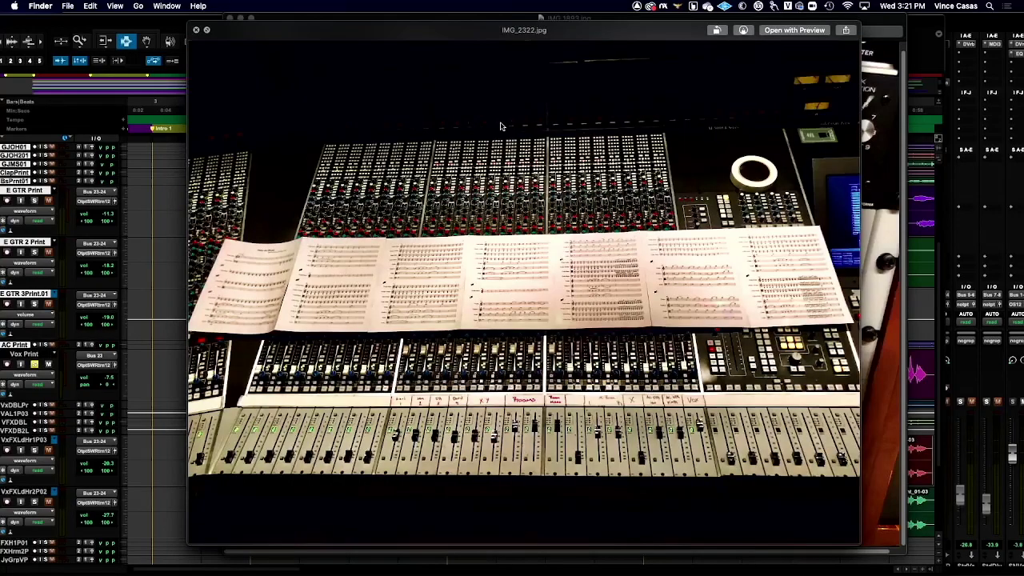
{"action": "key", "text": "Right"}
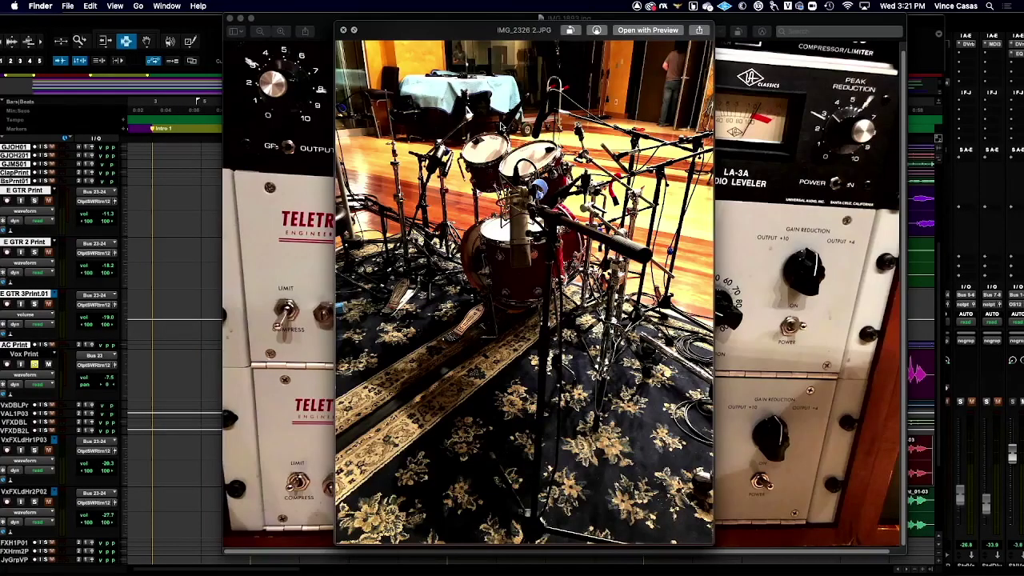
{"action": "key", "text": "Right"}
{"action": "key", "text": "Right"}
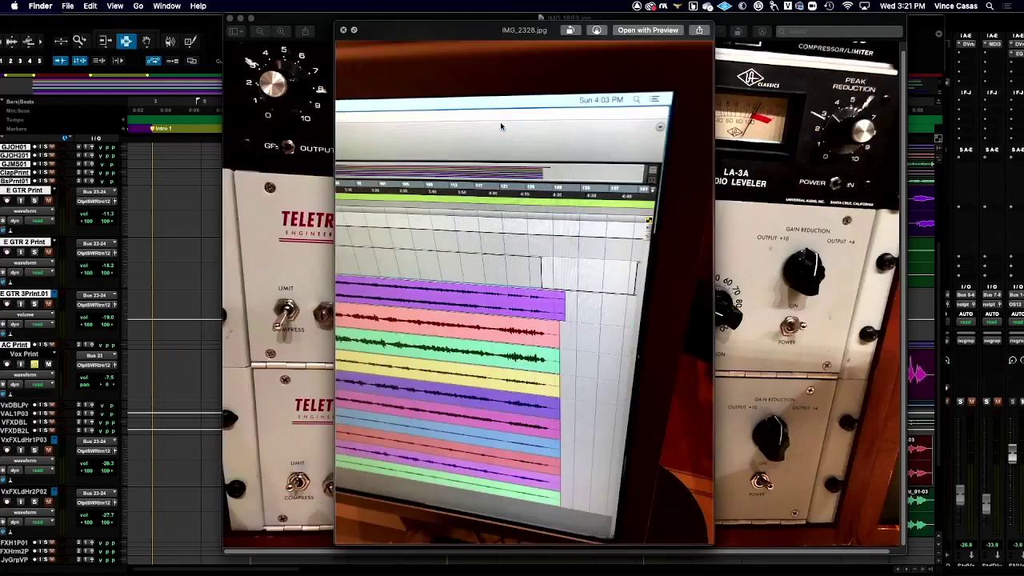
{"action": "key", "text": "Right"}
{"action": "key", "text": "Right"}
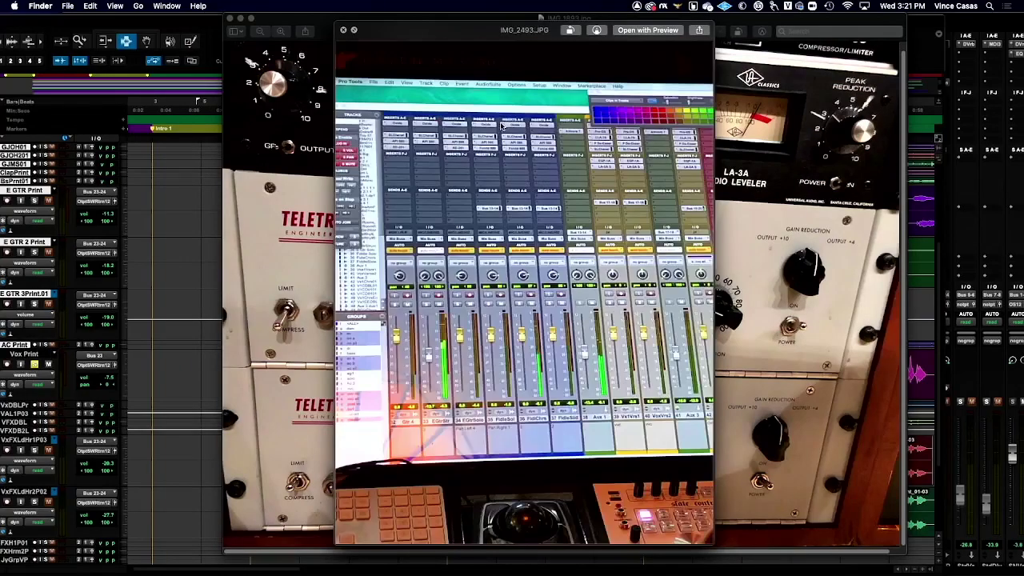
{"action": "key", "text": "Right"}
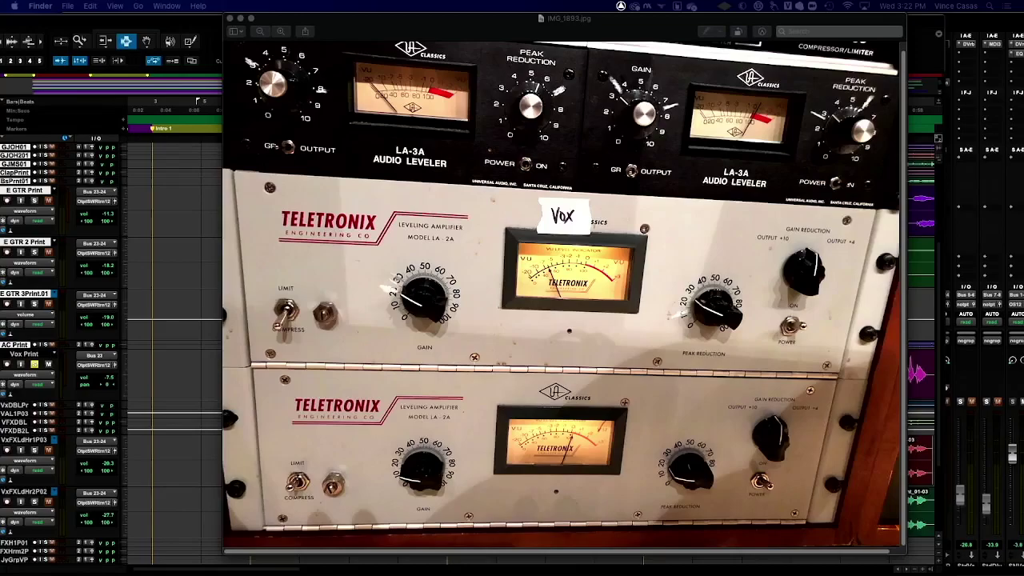
- View the control room photo IMG_9889 and the vocal recording photo IMG_9161, and close the photo preview
{"action": "key", "text": "Right"}
{"action": "key", "text": "Right"}
{"action": "key", "text": "Right"}
{"action": "key", "text": "Right"}
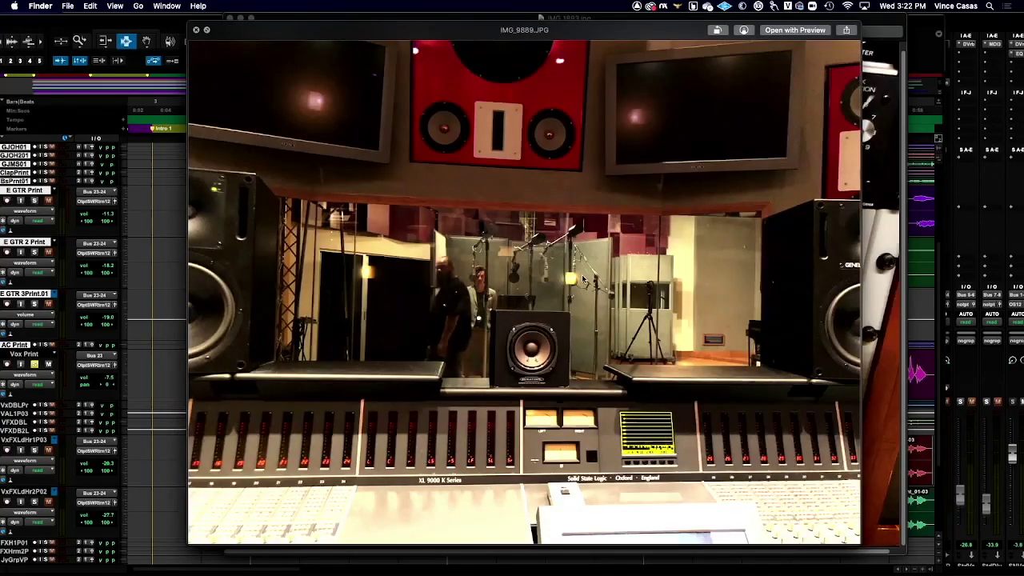
{"action": "key", "text": "Right"}
{"action": "key", "text": "Right"}
{"action": "key", "text": "Right"}
{"action": "key", "text": "Right"}
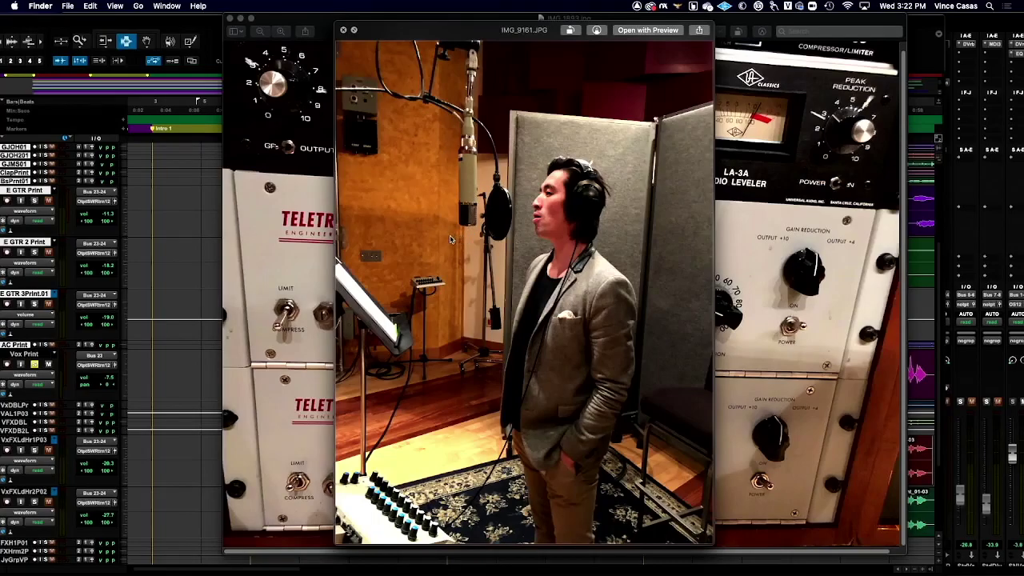
{"action": "left_click", "coordinate": [341, 31]}
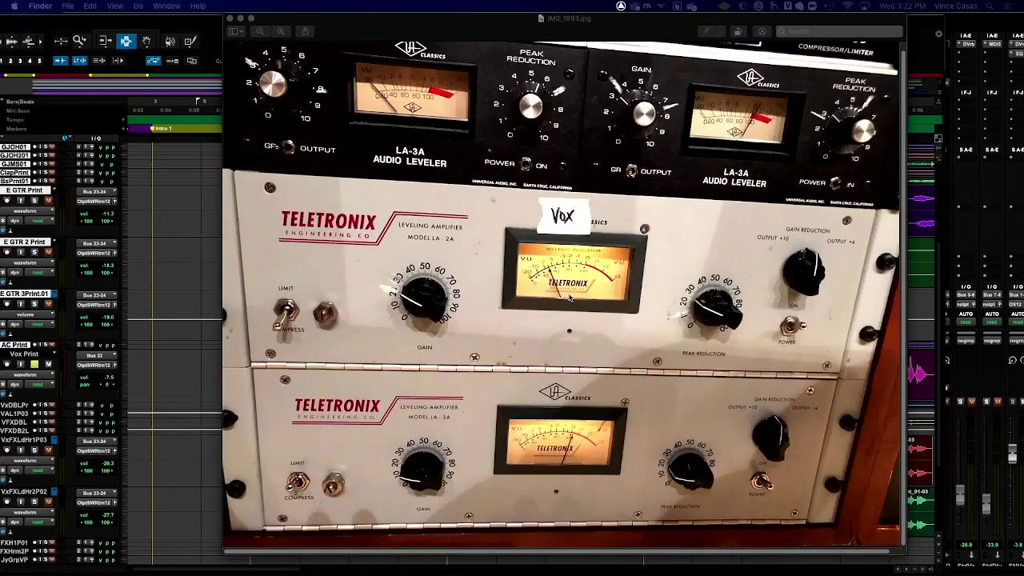
- View the vocal recording photo IMG_9161 again, then return to Pro Tools and play the selected Vox Print passage in Chorus 1
{"action": "key", "text": "space"}
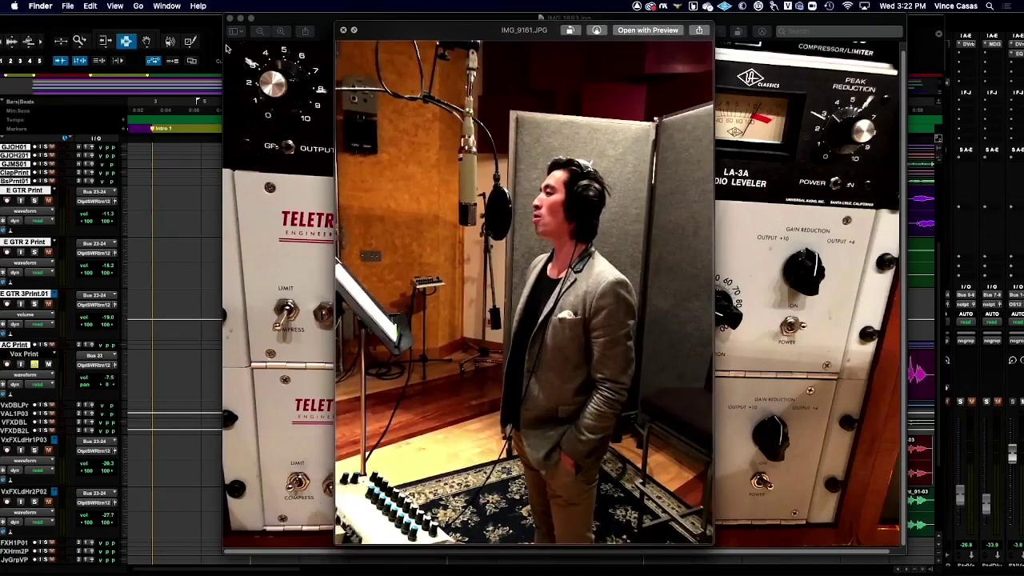
{"action": "left_click", "coordinate": [217, 30]}
{"action": "key", "text": "space"}
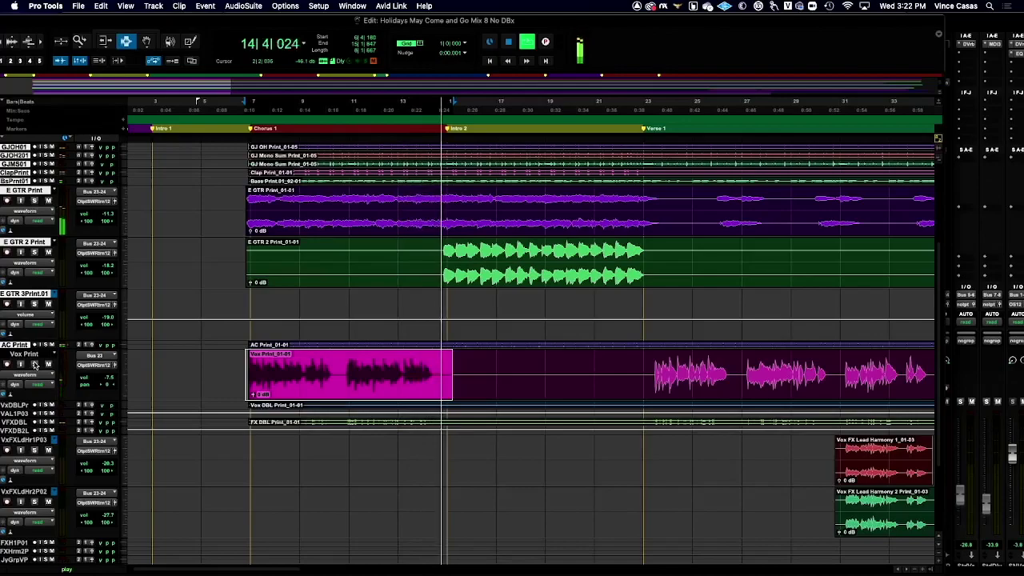
{"action": "left_click", "coordinate": [436, 266]}
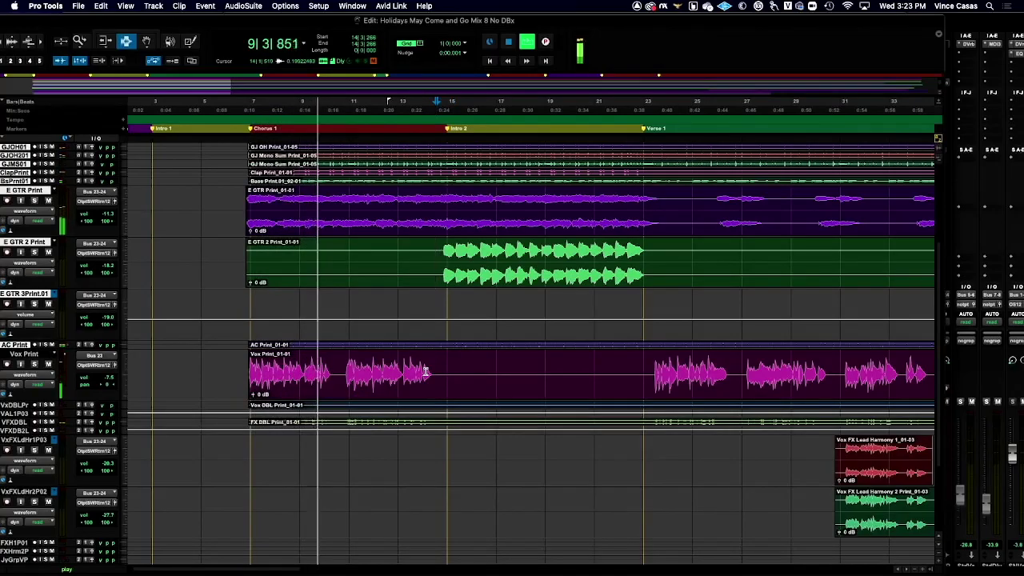
- Place the edit cursor at about bar 93, stop playback and set the Joy Group Vox Print track's height to large
{"action": "scroll", "coordinate": [426, 372], "scroll_direction": "right", "scroll_amount": 10}
{"action": "scroll", "coordinate": [425, 371], "scroll_direction": "right", "scroll_amount": 20}
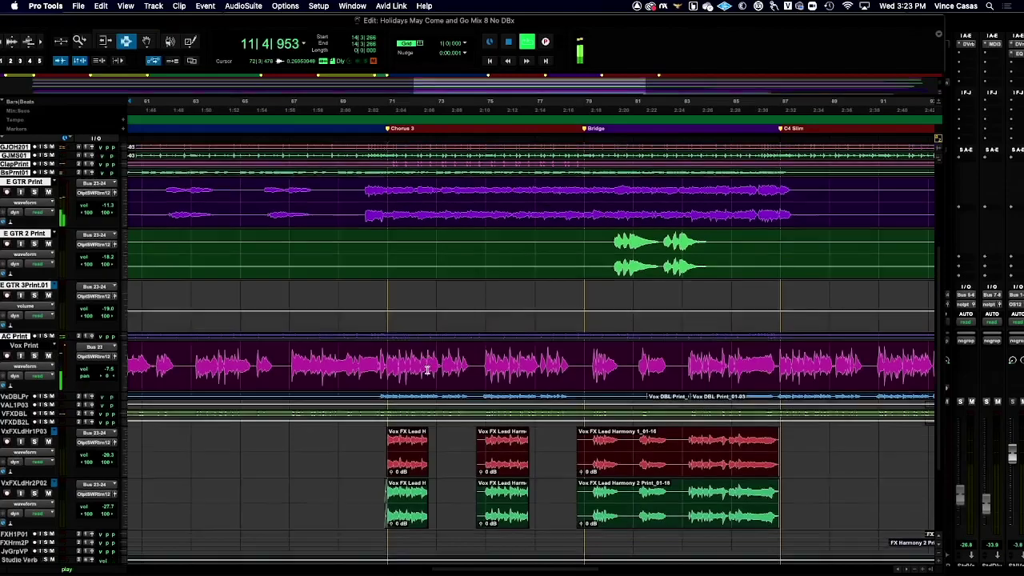
{"action": "scroll", "coordinate": [426, 369], "scroll_direction": "down", "scroll_amount": 5}
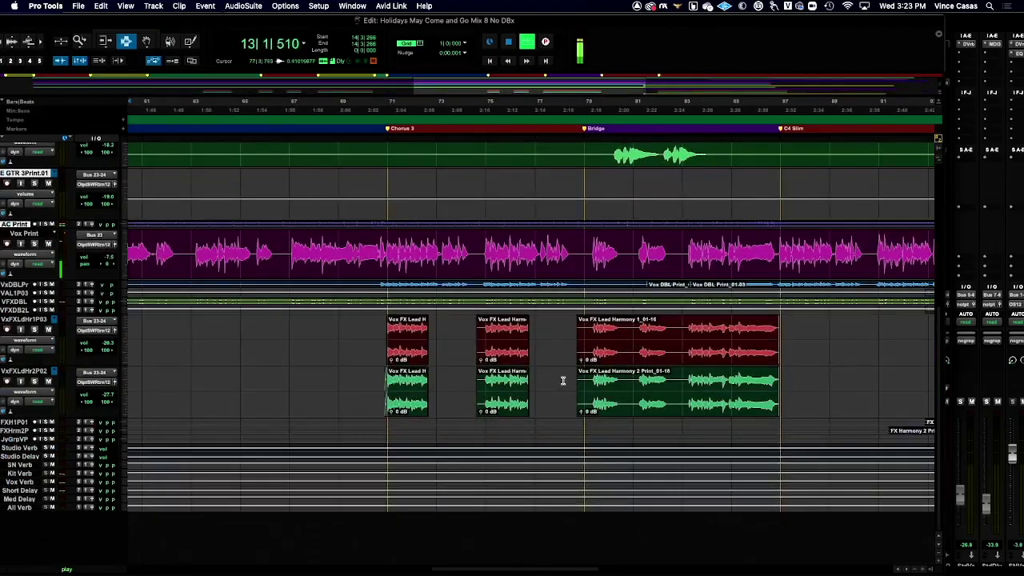
{"action": "scroll", "coordinate": [560, 381], "scroll_direction": "right", "scroll_amount": 20}
{"action": "scroll", "coordinate": [567, 381], "scroll_direction": "left", "scroll_amount": 16}
{"action": "scroll", "coordinate": [567, 381], "scroll_direction": "left", "scroll_amount": 1}
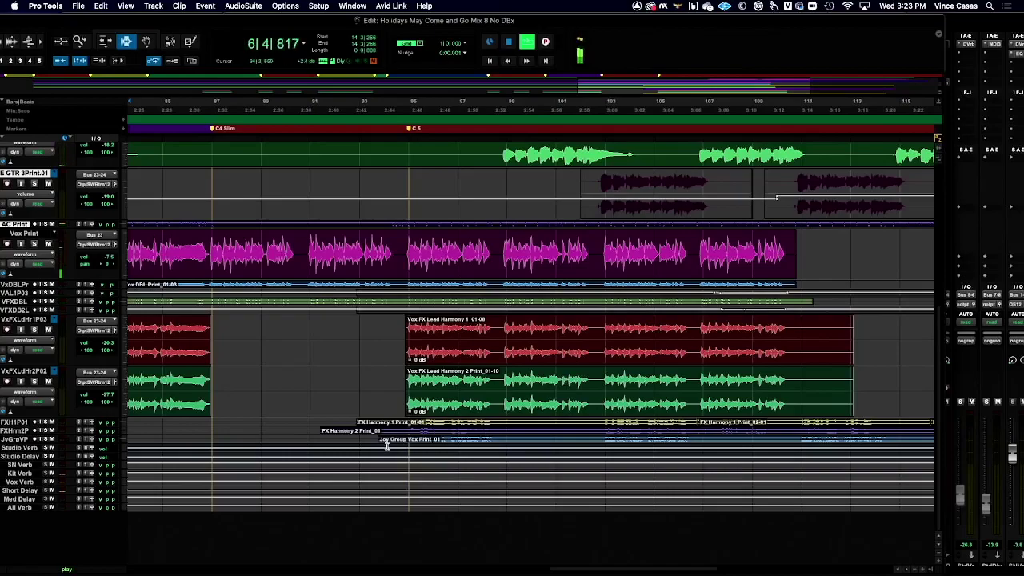
{"action": "left_click", "coordinate": [363, 437]}
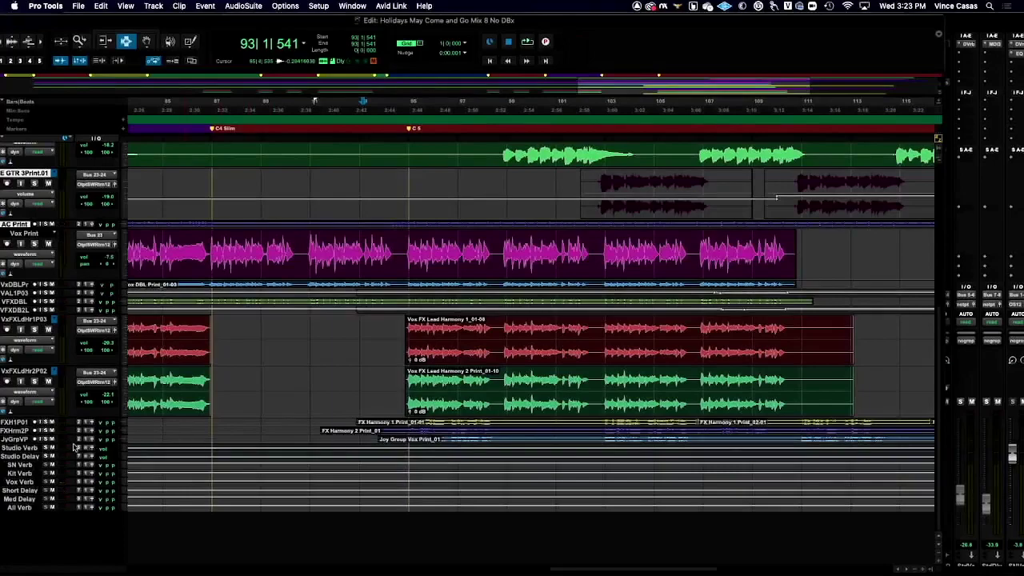
{"action": "left_click", "coordinate": [122, 440]}
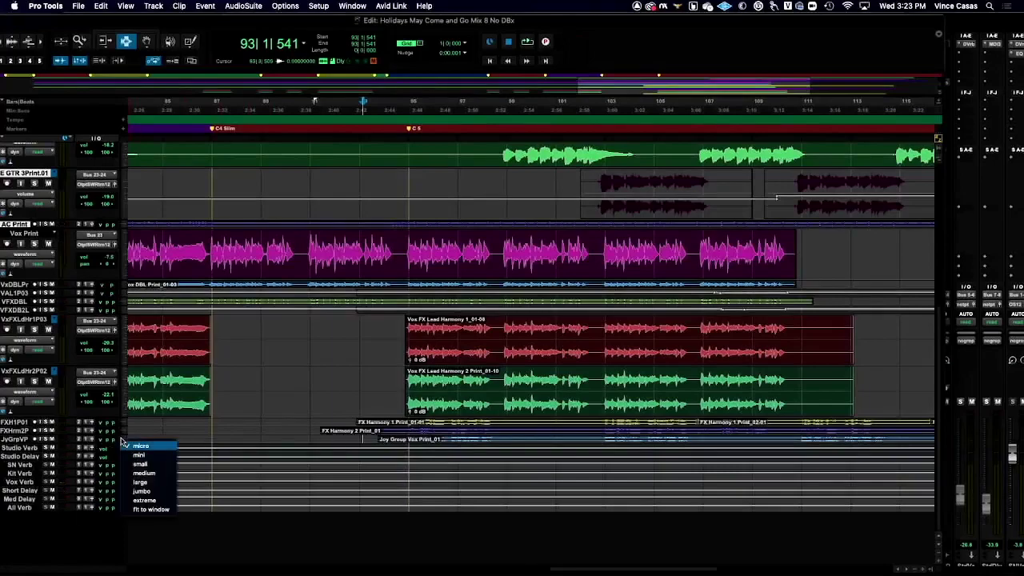
{"action": "left_click", "coordinate": [148, 481]}
- Select about bars 94 to 99 of the Joy Group Vox Print clip, solo the track and audition the group vocals
{"action": "left_click", "coordinate": [398, 466]}
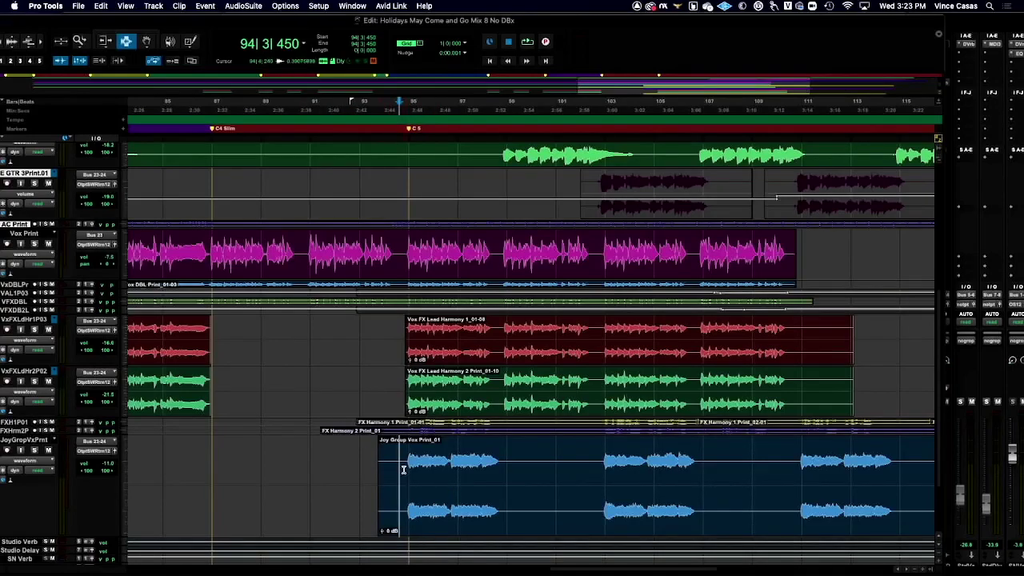
{"action": "left_click_drag", "start_coordinate": [400, 470], "coordinate": [506, 477]}
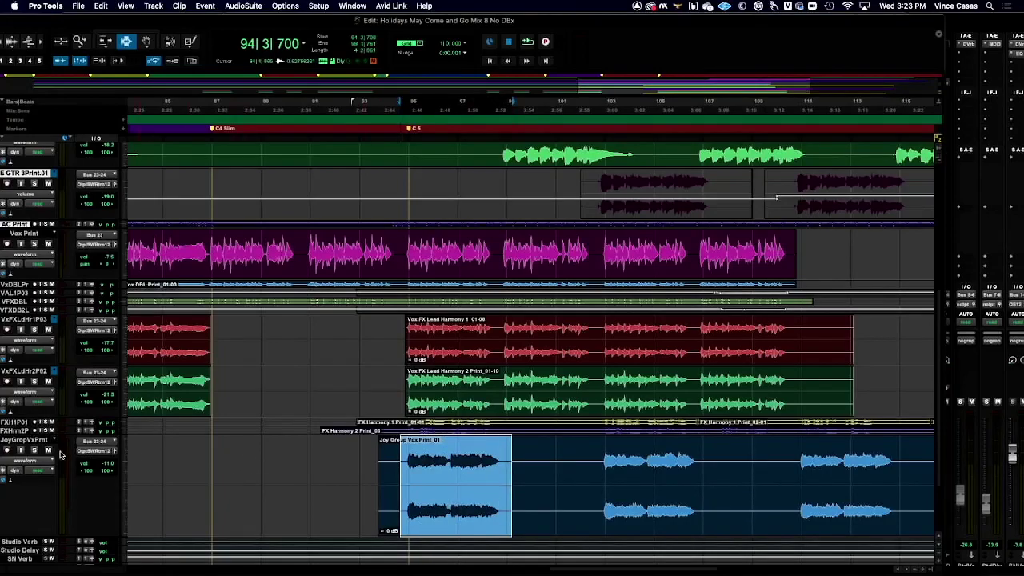
{"action": "left_click", "coordinate": [35, 450]}
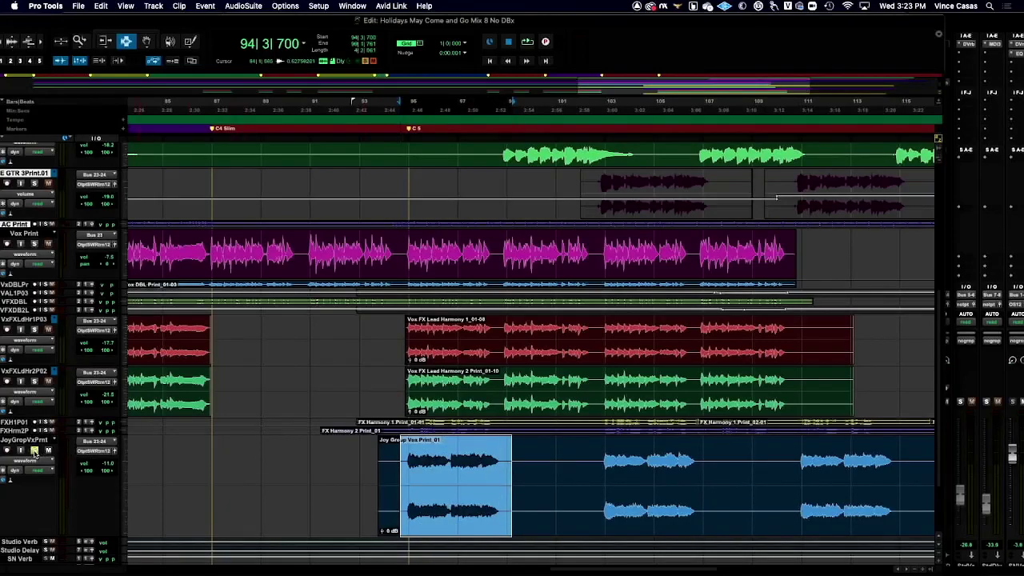
{"action": "key", "text": "space"}
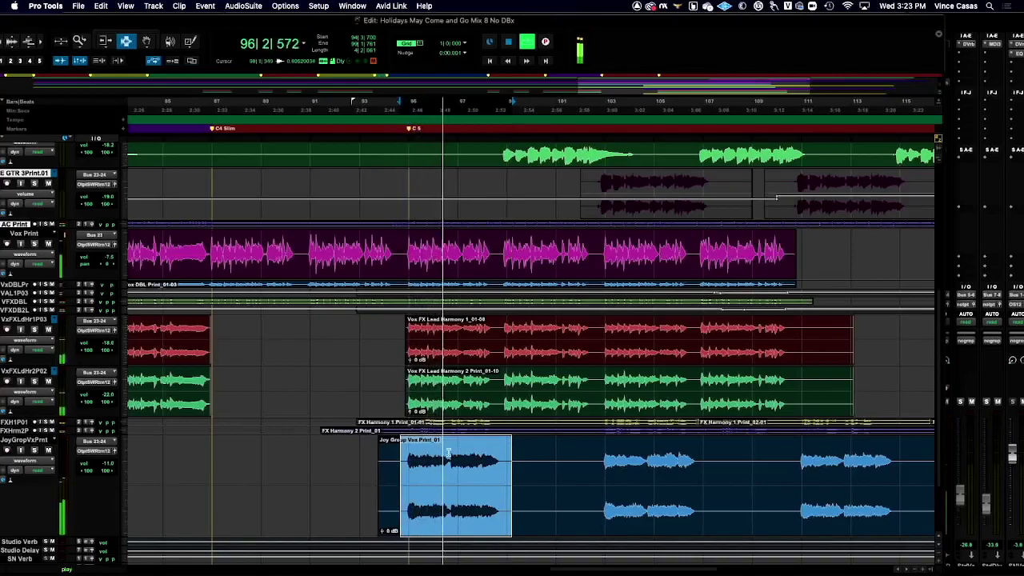
{"action": "left_click", "coordinate": [392, 457]}
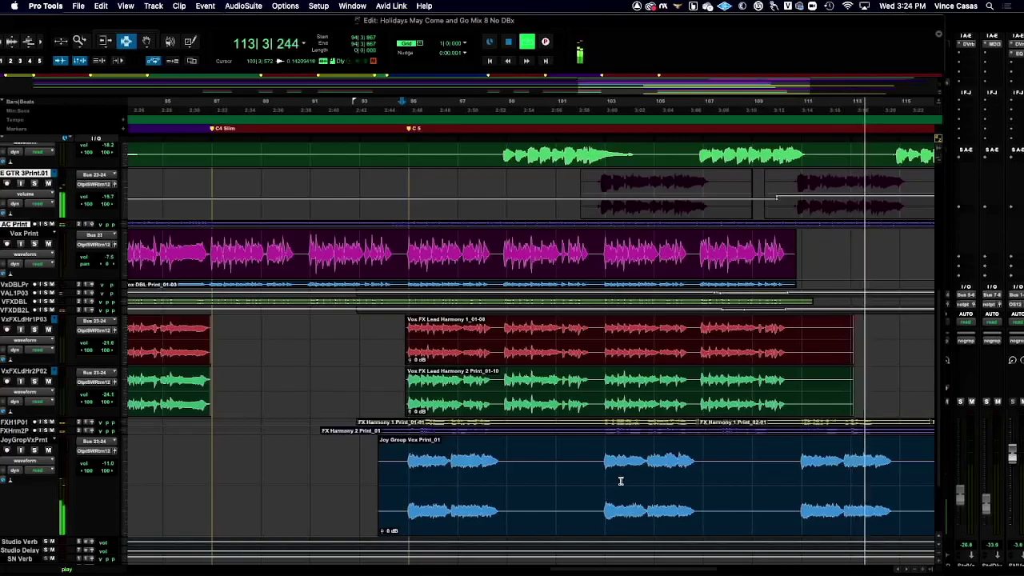
{"action": "key", "text": "space"}
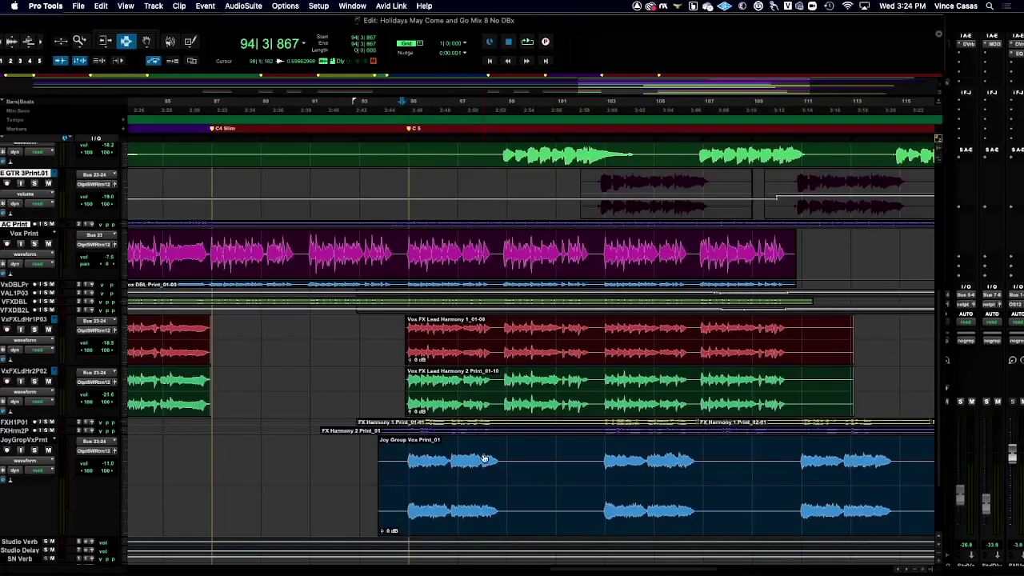
- Switch to Finder, view the vocal recording photo IMG_9161 and close the preview
{"action": "key", "text": "super+Tab"}
{"action": "key", "text": "space"}
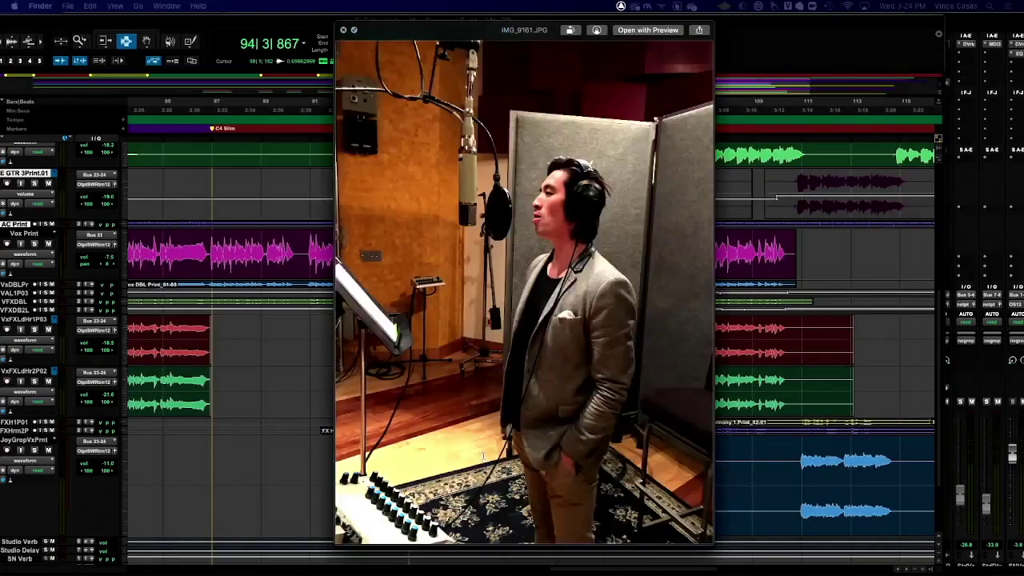
{"action": "left_click", "coordinate": [344, 31]}
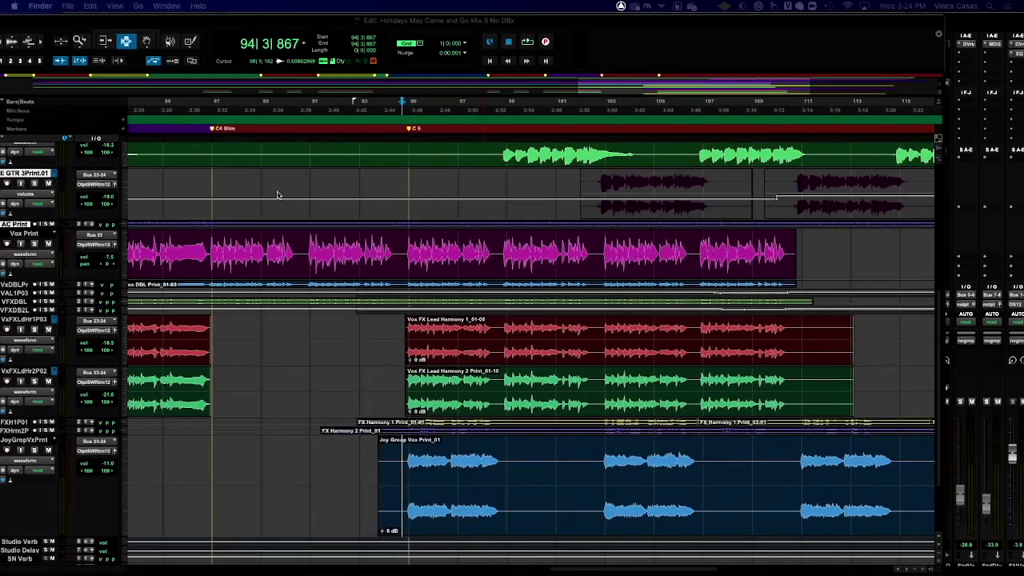
- Back in Pro Tools, select about bars 94 to 98 on both lead harmony tracks, and then the Chorus 1 vocal on Vox Print
{"action": "left_click", "coordinate": [402, 328]}
{"action": "left_click_drag", "start_coordinate": [404, 328], "coordinate": [502, 366]}
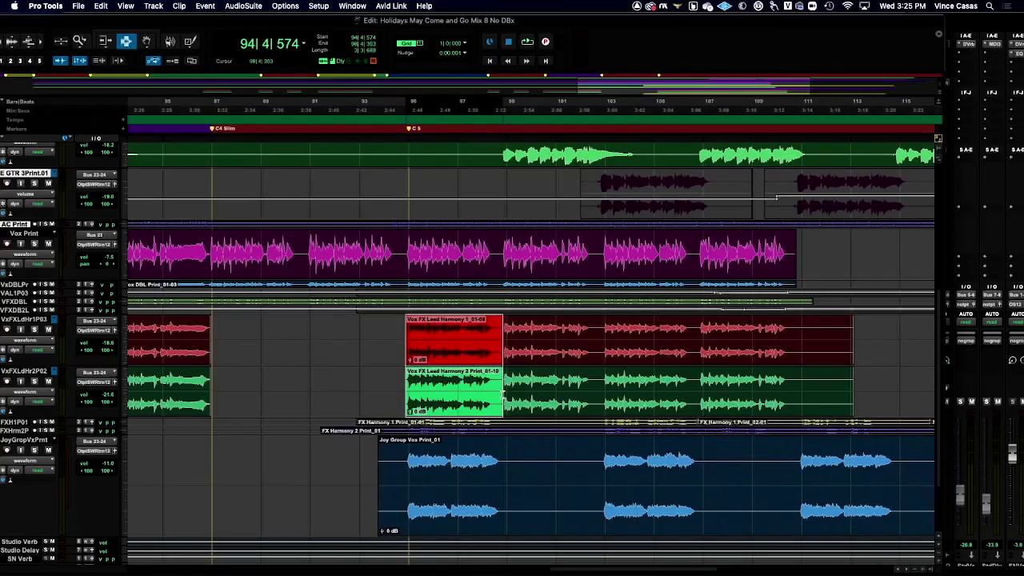
{"action": "scroll", "coordinate": [336, 337], "scroll_direction": "left", "scroll_amount": 10}
{"action": "scroll", "coordinate": [340, 338], "scroll_direction": "left", "scroll_amount": 15}
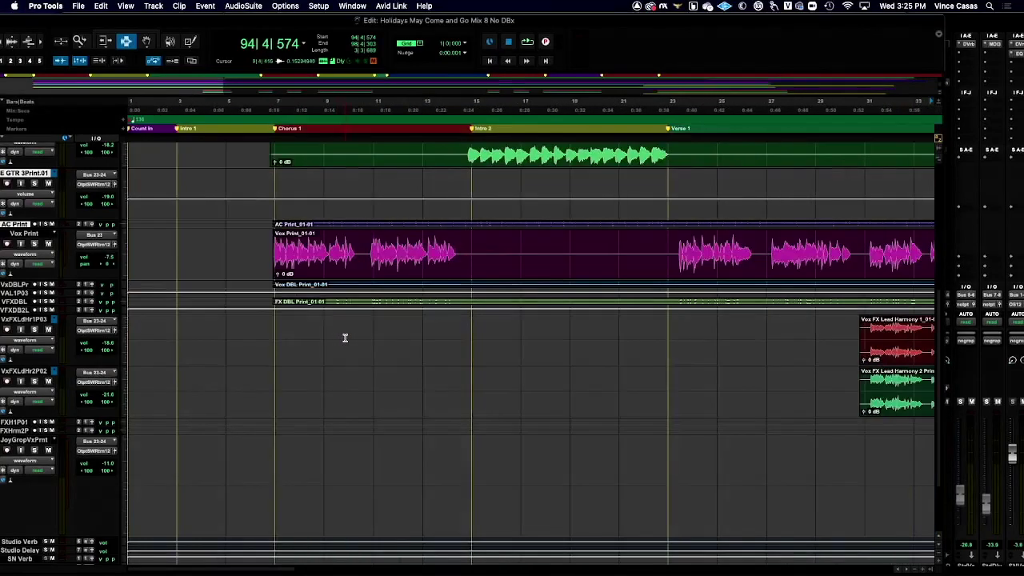
{"action": "left_click_drag", "start_coordinate": [269, 241], "coordinate": [456, 262]}
- Select Chorus 1 across the tracks from Kick Print to E GTR Print and zoom in on its start
{"action": "scroll", "coordinate": [439, 285], "scroll_direction": "up", "scroll_amount": 5}
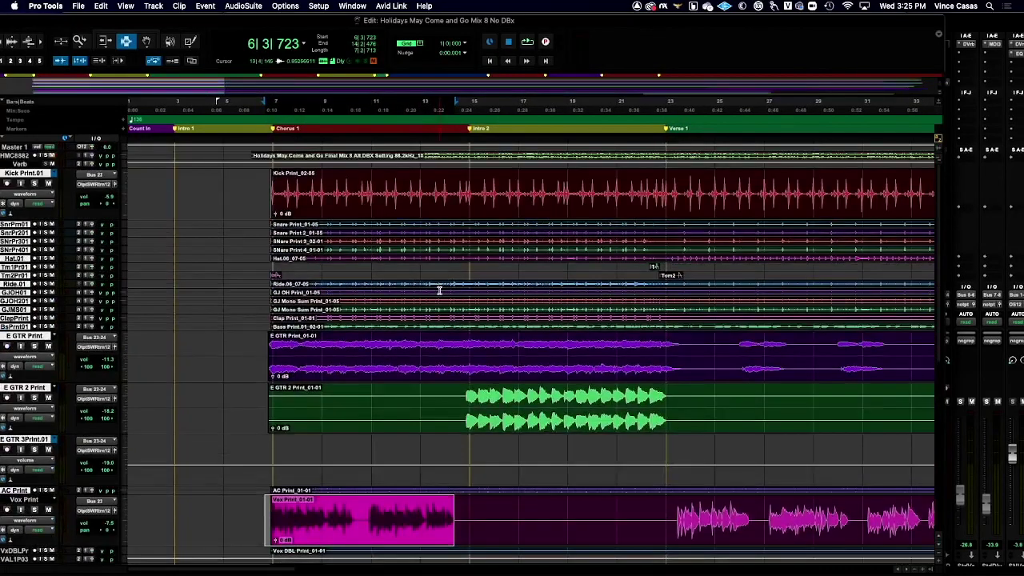
{"action": "left_click_drag", "start_coordinate": [264, 181], "coordinate": [462, 369]}
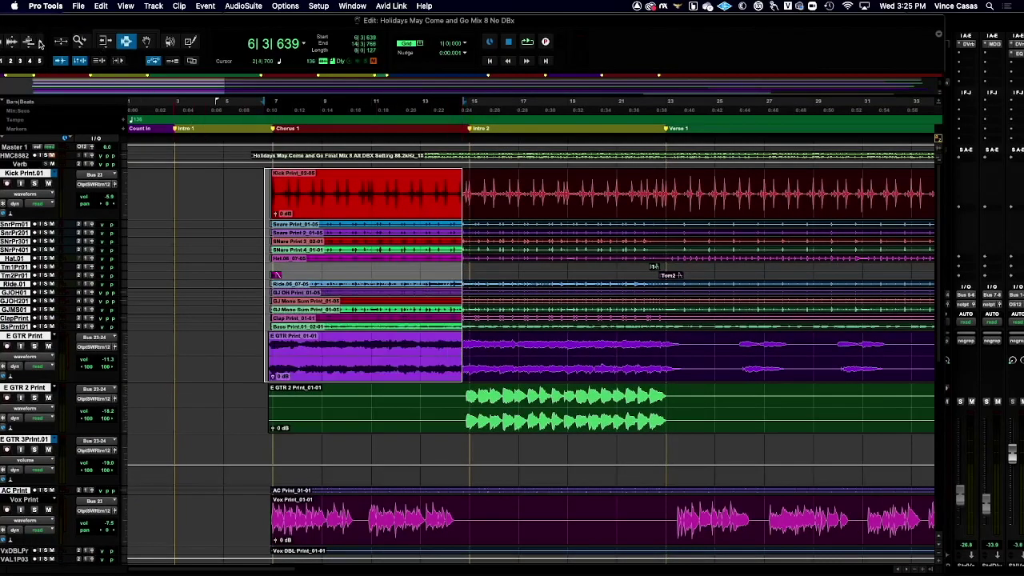
{"action": "key", "text": "super+bracketright"}
{"action": "key", "text": "super+bracketright"}
{"action": "key", "text": "super+bracketright"}
{"action": "key", "text": "super+bracketright"}
{"action": "scroll", "coordinate": [328, 202], "scroll_direction": "right", "scroll_amount": 10}
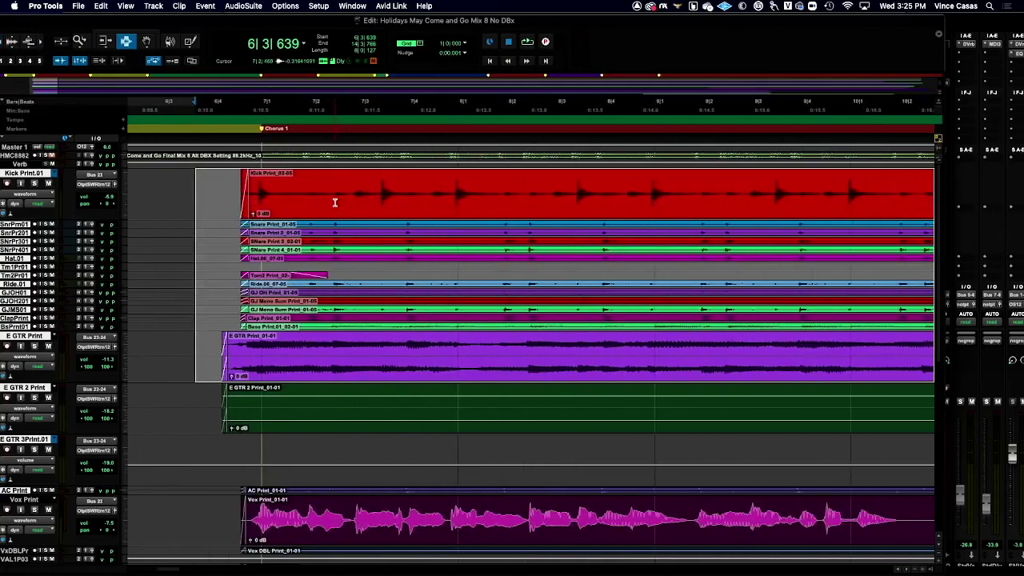
- Select the opening vocal phrase of Chorus 1 on Vox Print and look over the channels in the Mix window
{"action": "left_click_drag", "start_coordinate": [244, 520], "coordinate": [540, 528]}
{"action": "key", "text": "super+equal"}
{"action": "scroll", "coordinate": [406, 285], "scroll_direction": "down", "scroll_amount": 3}
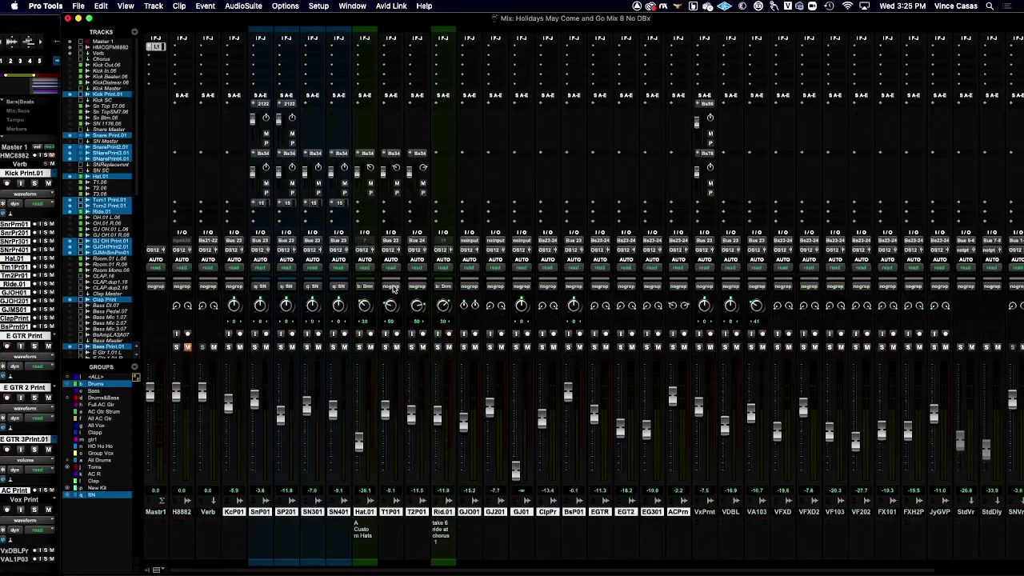
{"action": "scroll", "coordinate": [386, 278], "scroll_direction": "right", "scroll_amount": 5}
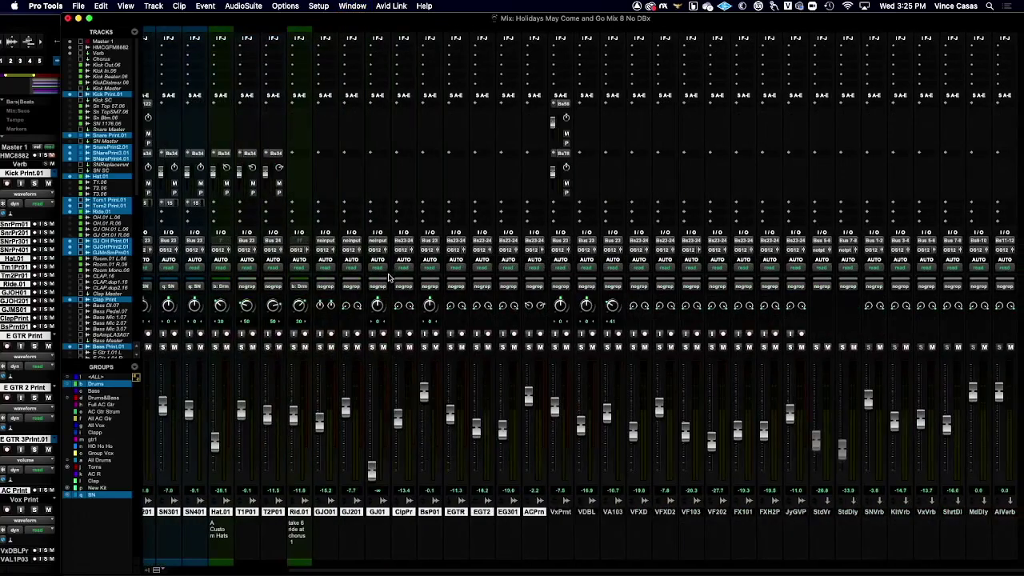
{"action": "scroll", "coordinate": [390, 277], "scroll_direction": "left", "scroll_amount": 5}
{"action": "scroll", "coordinate": [392, 277], "scroll_direction": "right", "scroll_amount": 5}
- Select the Vox Print track in the Edit window and show its channel inserts in the Mix window
{"action": "key", "text": "super+Tab"}
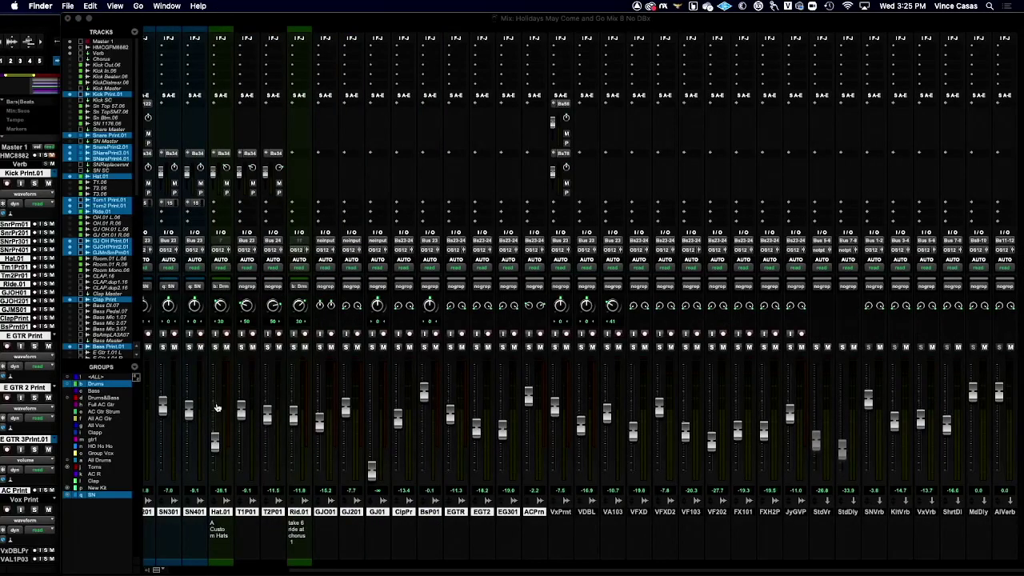
{"action": "key", "text": "super+Tab"}
{"action": "key", "text": "super+equal"}
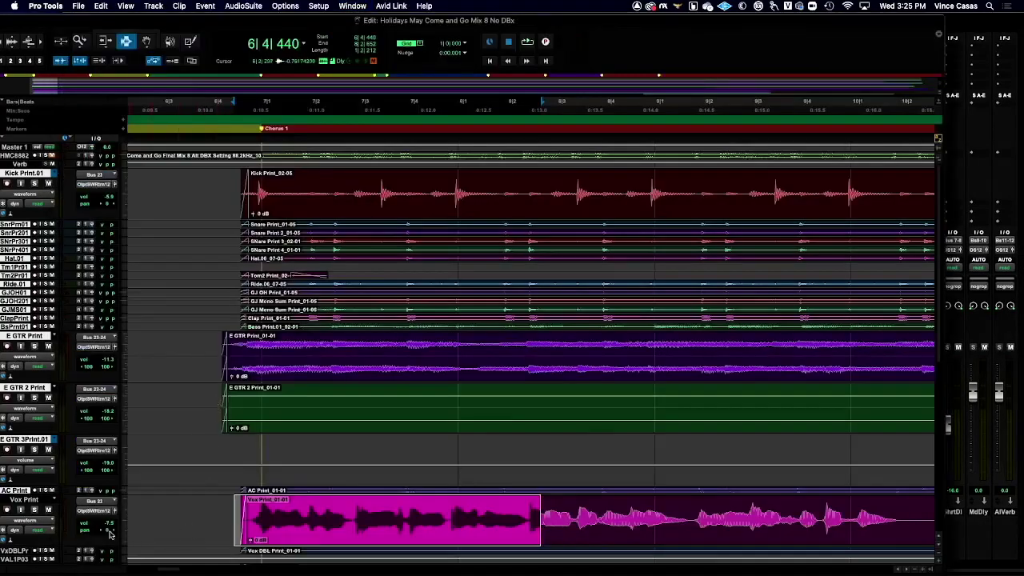
{"action": "left_click", "coordinate": [27, 500]}
{"action": "key", "text": "super+equal"}
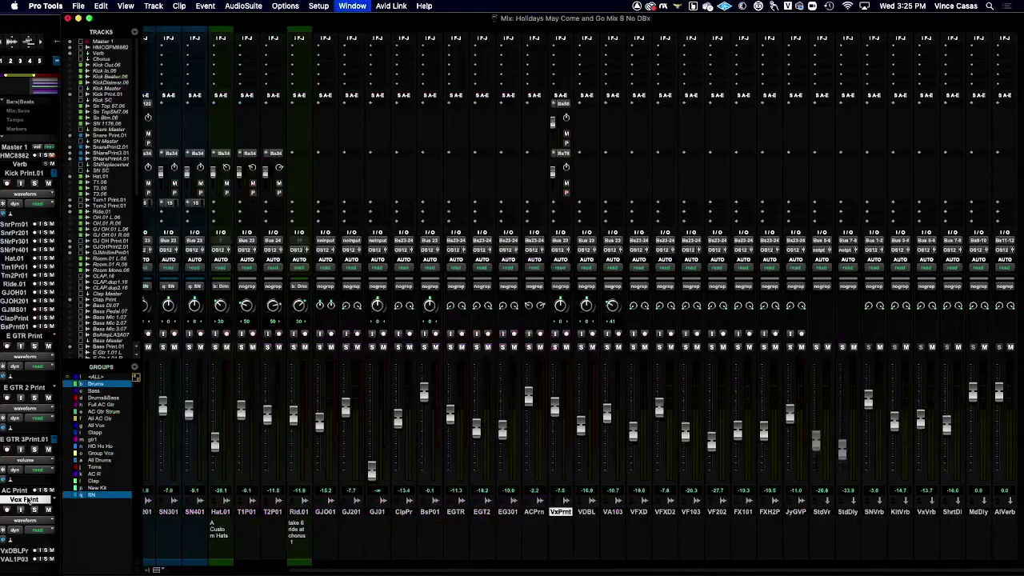
{"action": "scroll", "coordinate": [618, 440], "scroll_direction": "up", "scroll_amount": 2}
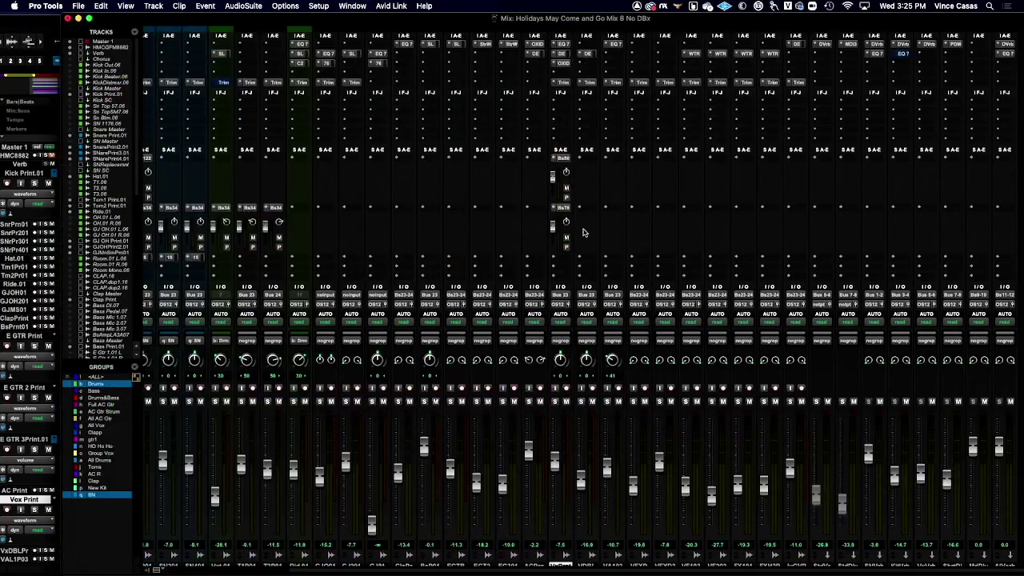
- Insert the mono CLA-2A compressor on the Vox Print channel and move its window clear of the channel's inserts
{"action": "left_click", "coordinate": [554, 104]}
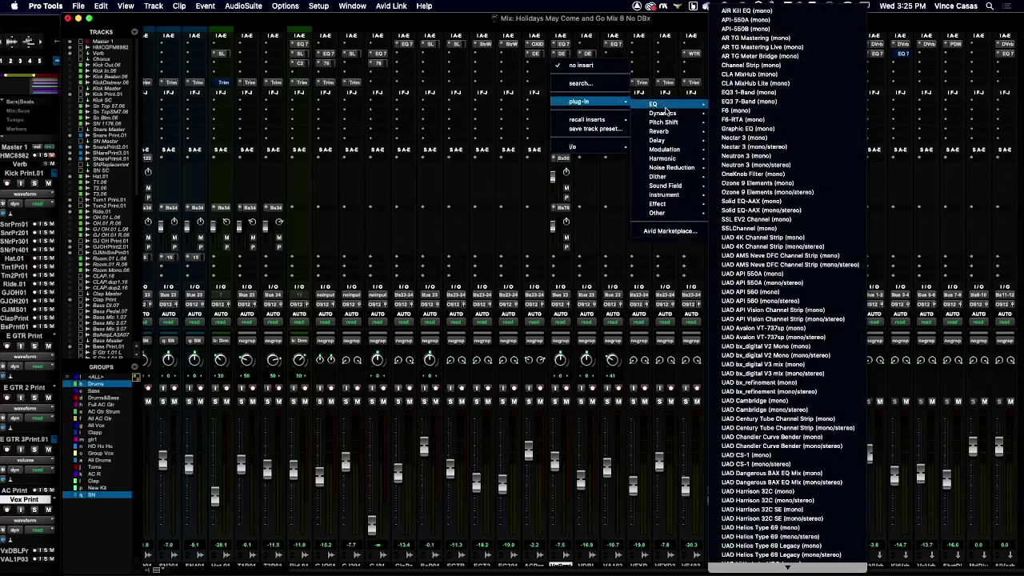
{"action": "mouse_move", "coordinate": [672, 116]}
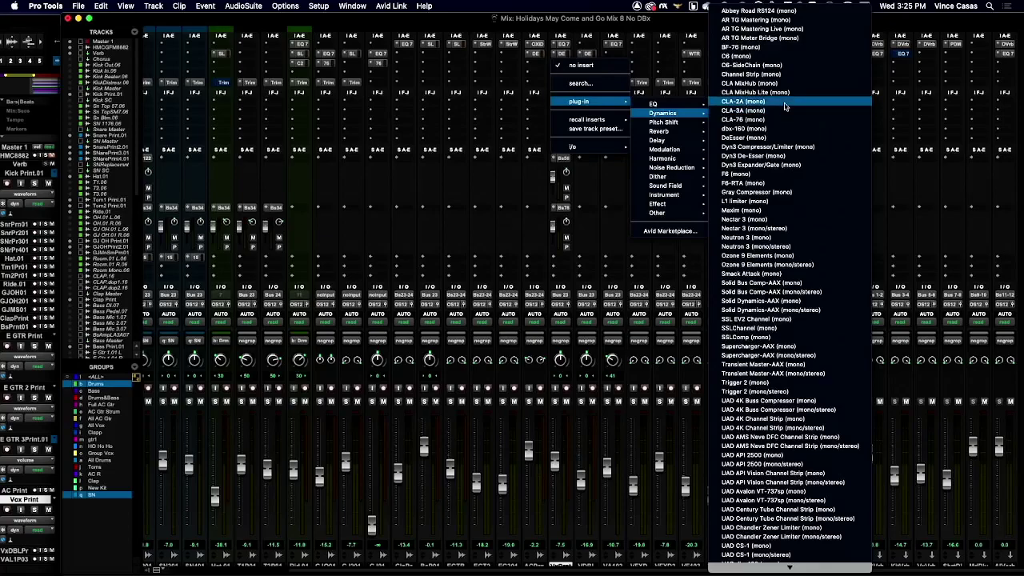
{"action": "left_click", "coordinate": [783, 103]}
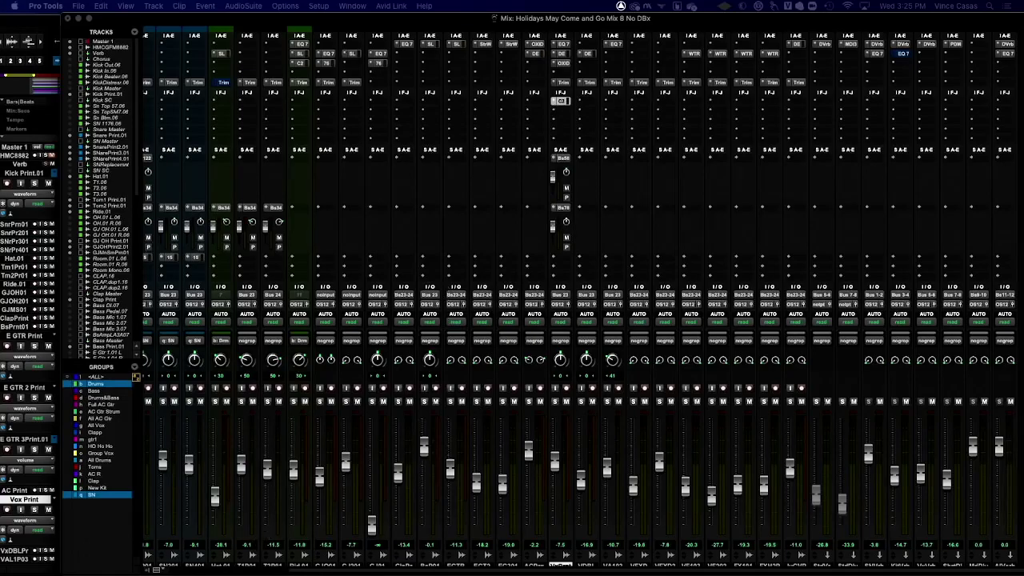
{"action": "left_click_drag", "start_coordinate": [512, 504], "coordinate": [495, 164]}
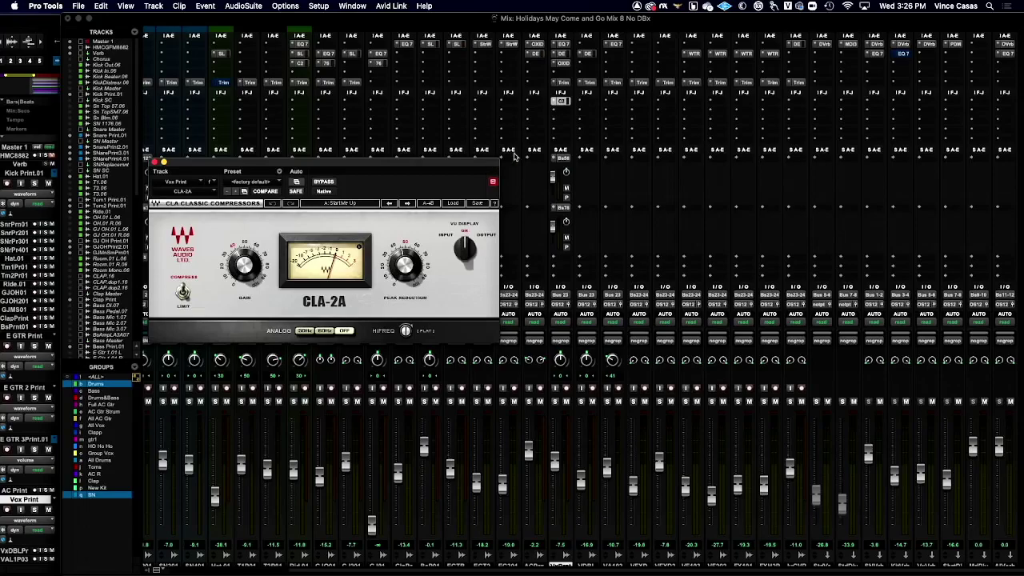
- Replace the CLA-2A on the Vox Print channel with the mono UAD Teletronix LA-2A Legacy and adjust its gain and peak reduction
{"action": "left_click", "coordinate": [553, 110]}
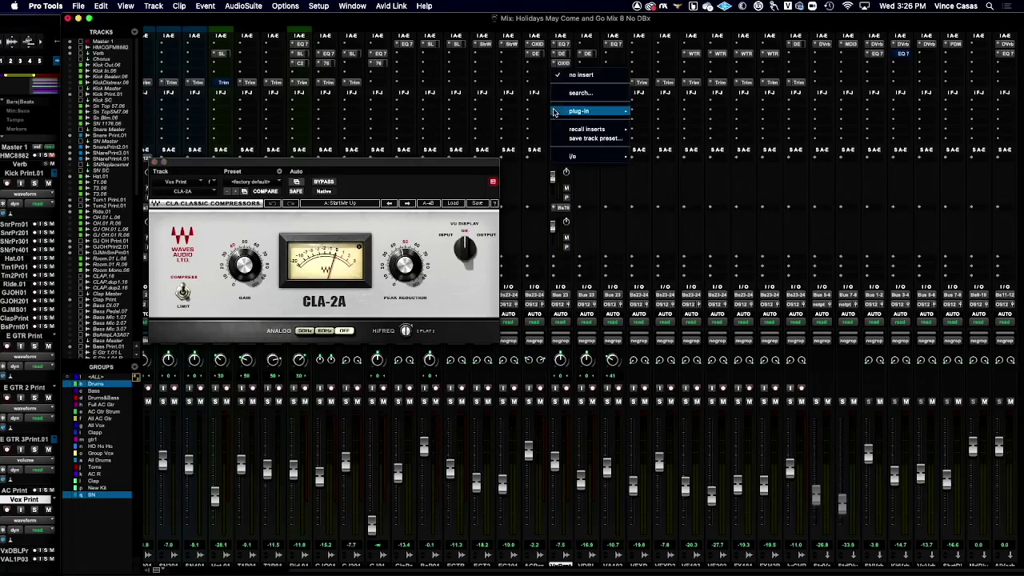
{"action": "left_click", "coordinate": [552, 103]}
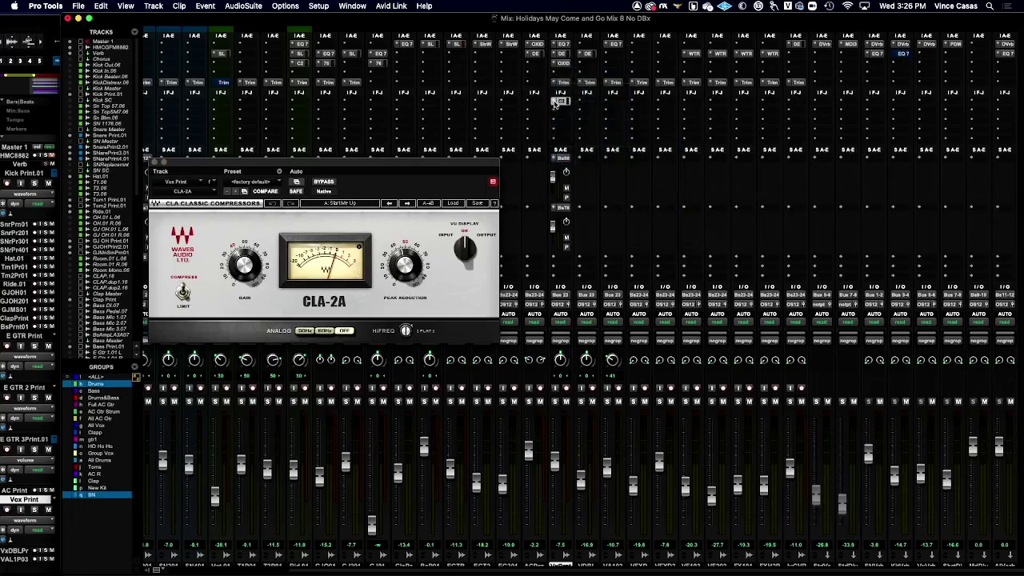
{"action": "left_click", "coordinate": [555, 103]}
{"action": "mouse_move", "coordinate": [596, 101]}
{"action": "mouse_move", "coordinate": [662, 113]}
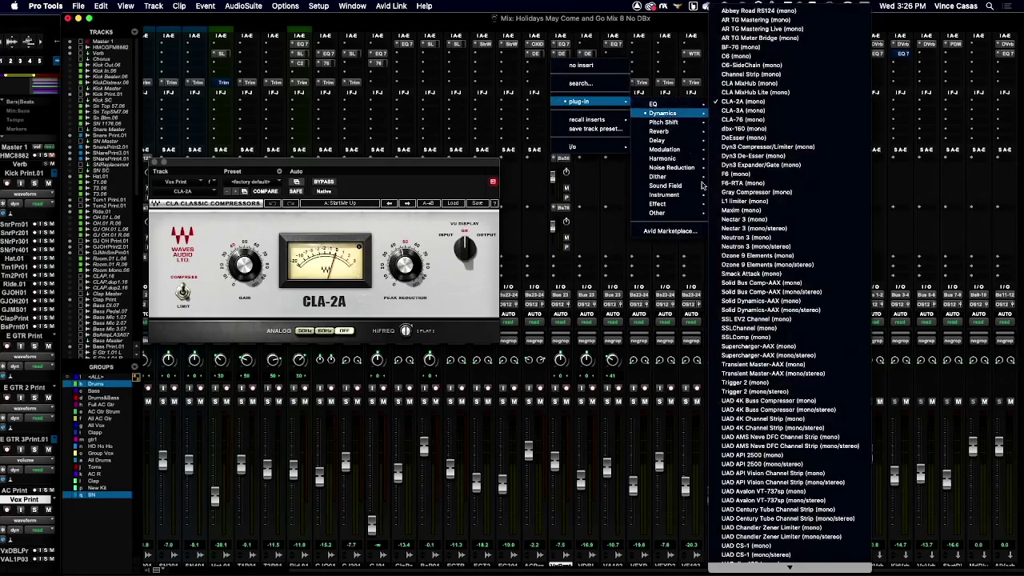
{"action": "scroll", "coordinate": [794, 460], "scroll_direction": "down", "scroll_amount": 10}
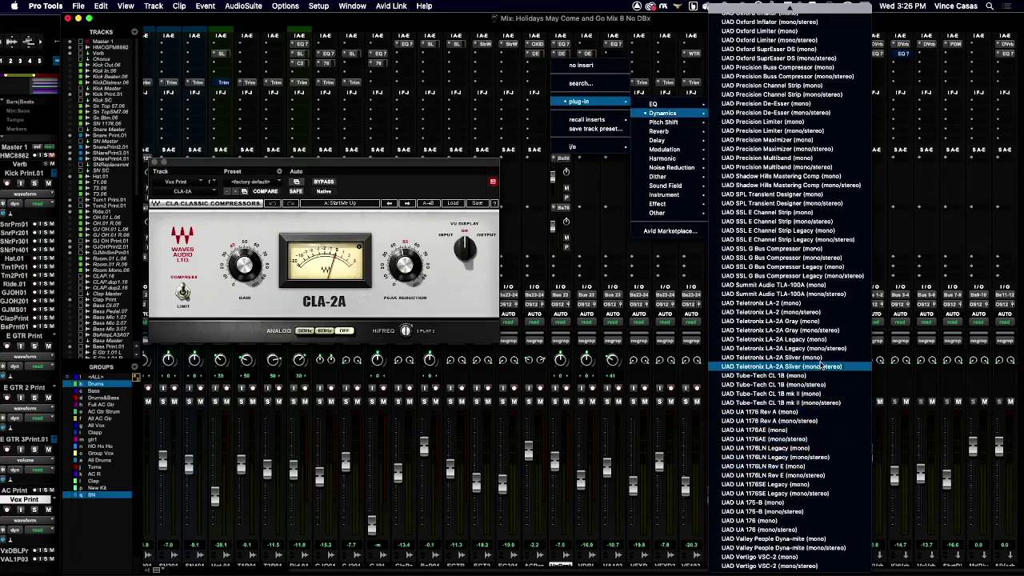
{"action": "left_click", "coordinate": [841, 340]}
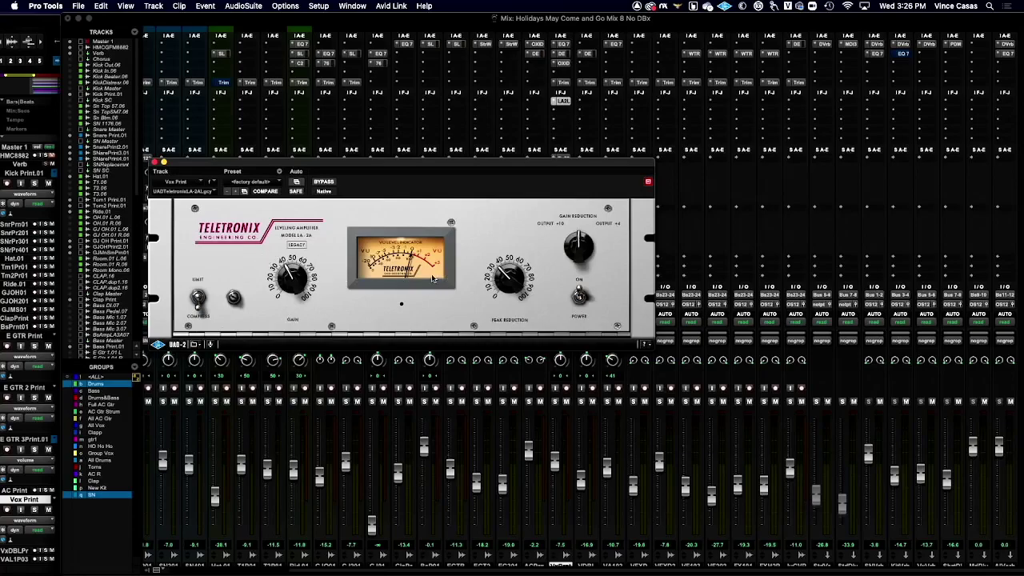
{"action": "left_click_drag", "start_coordinate": [290, 282], "coordinate": [290, 282]}
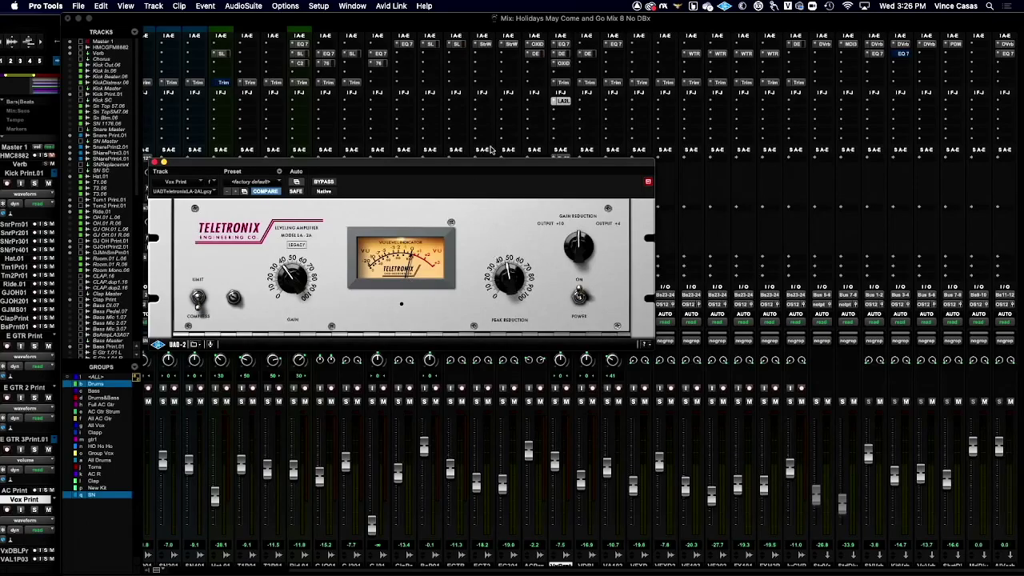
- Remove the Teletronix LA-2A from the Vox Print channel by setting its insert to no insert
{"action": "left_click", "coordinate": [552, 101]}
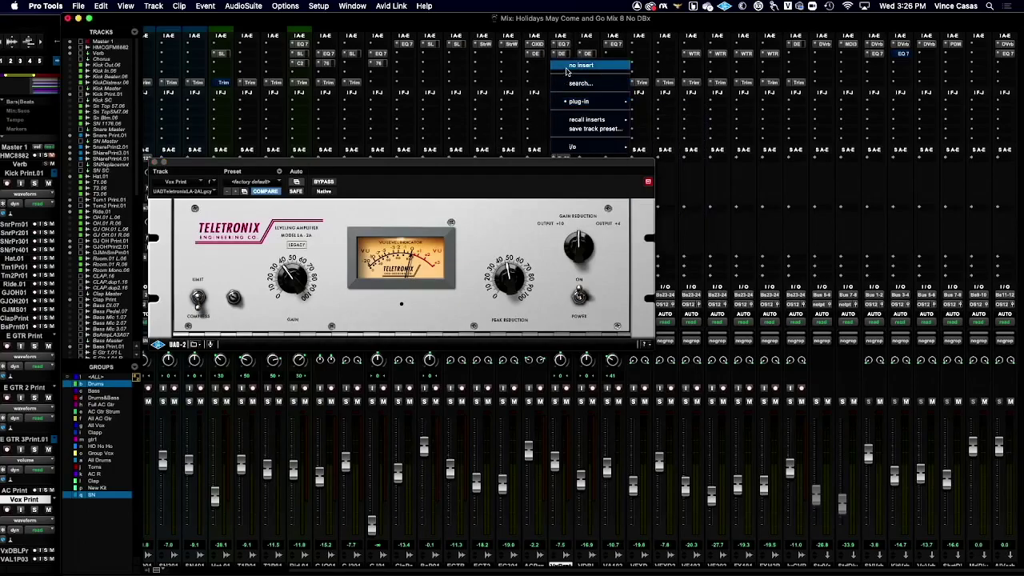
{"action": "left_click", "coordinate": [566, 72]}
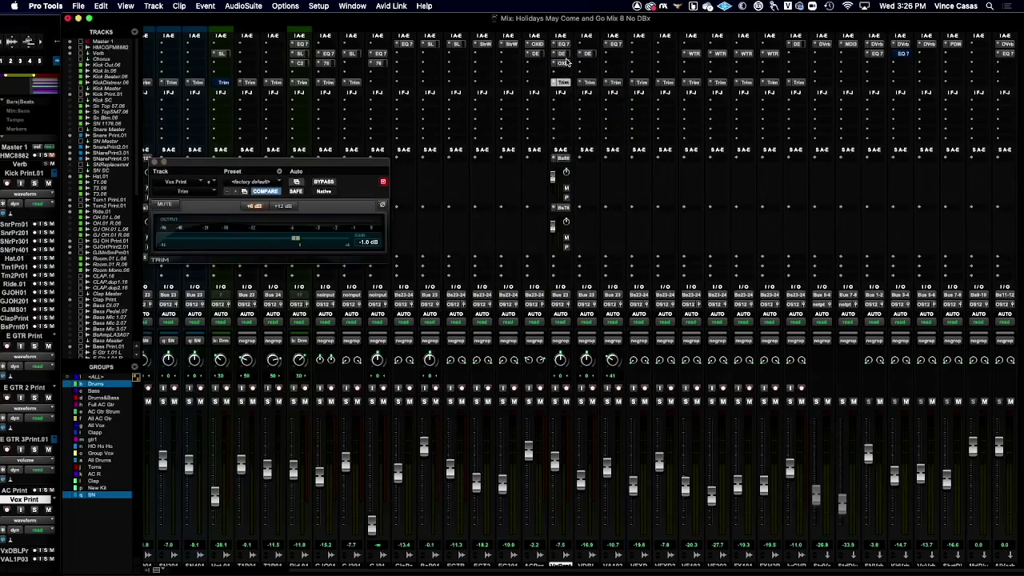
- Show the UAD Oxide Tape plug-in on Vox Print and play the selected phrase while watching its meter
{"action": "left_click", "coordinate": [563, 62]}
{"action": "key", "text": "space"}
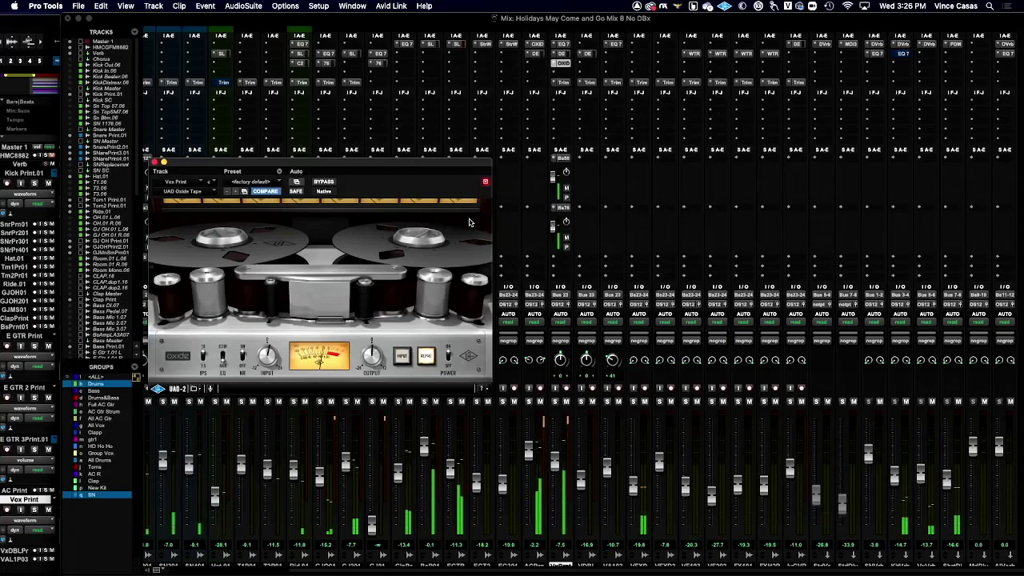
{"action": "key", "text": "space"}
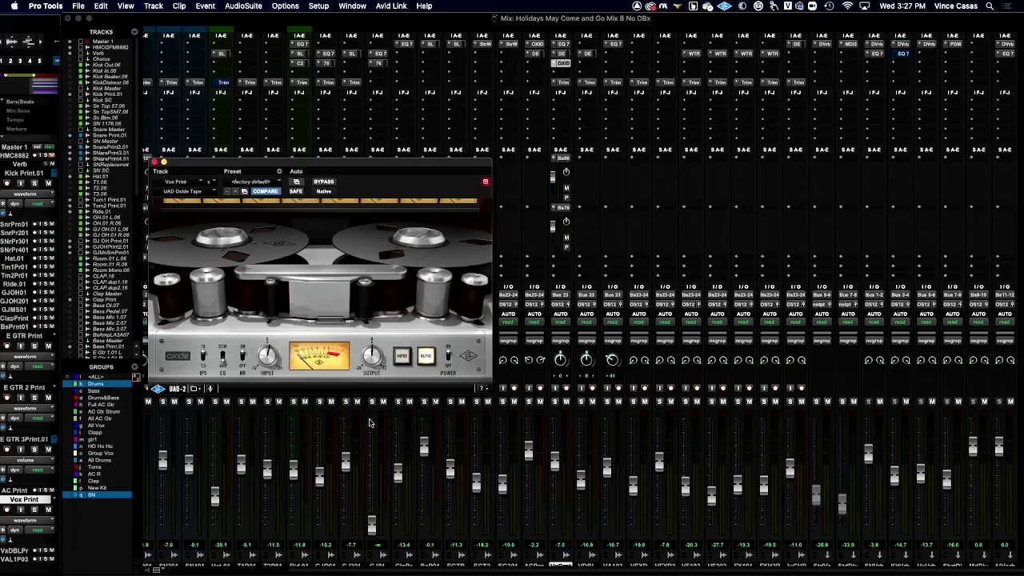
- Review the session's sample rate, bit depth and audio format in Session Setup, moving its window clear of the tape plug-in
{"action": "scroll", "coordinate": [380, 426], "scroll_direction": "down", "scroll_amount": 2}
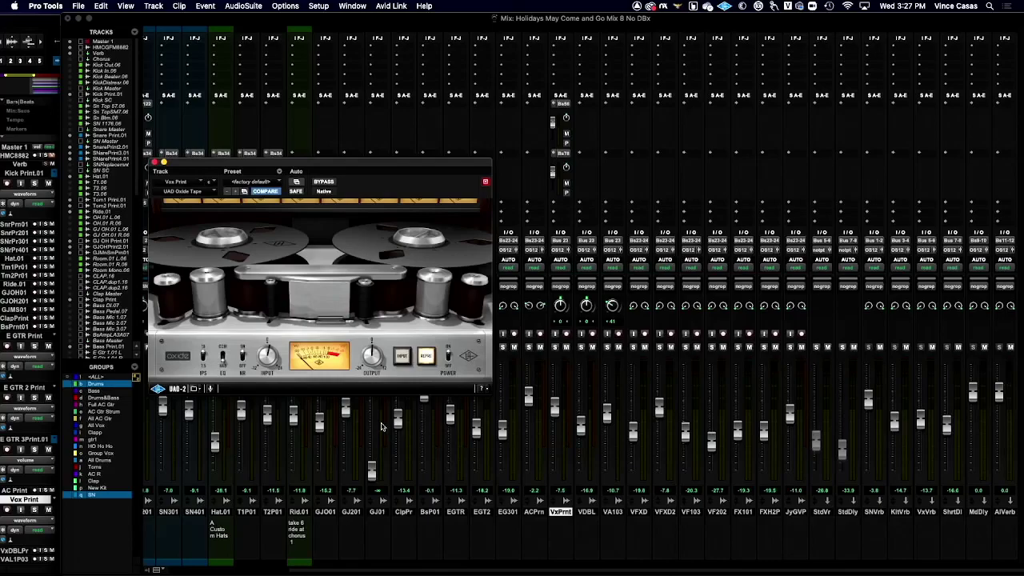
{"action": "left_click", "coordinate": [319, 6]}
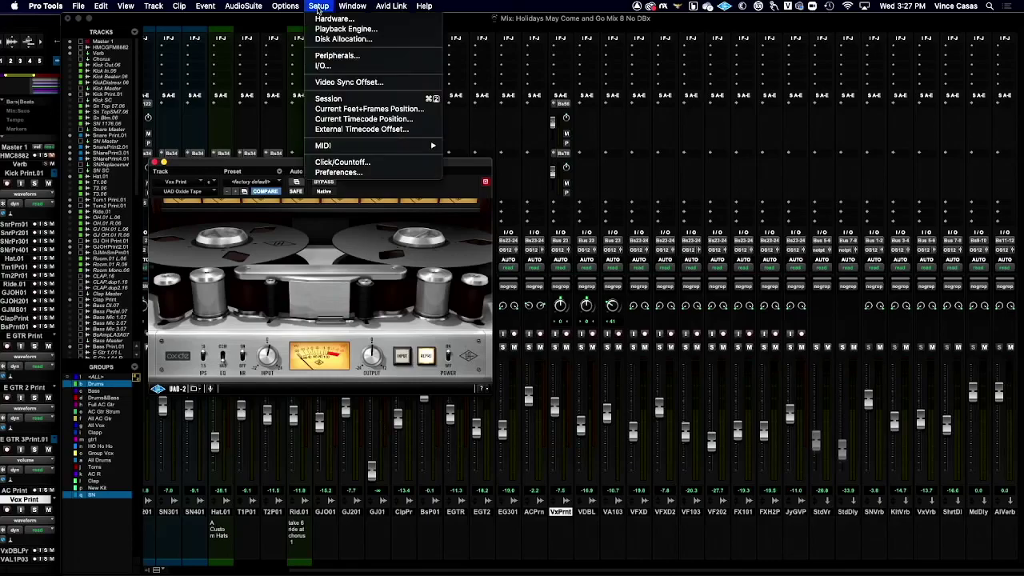
{"action": "left_click", "coordinate": [346, 98]}
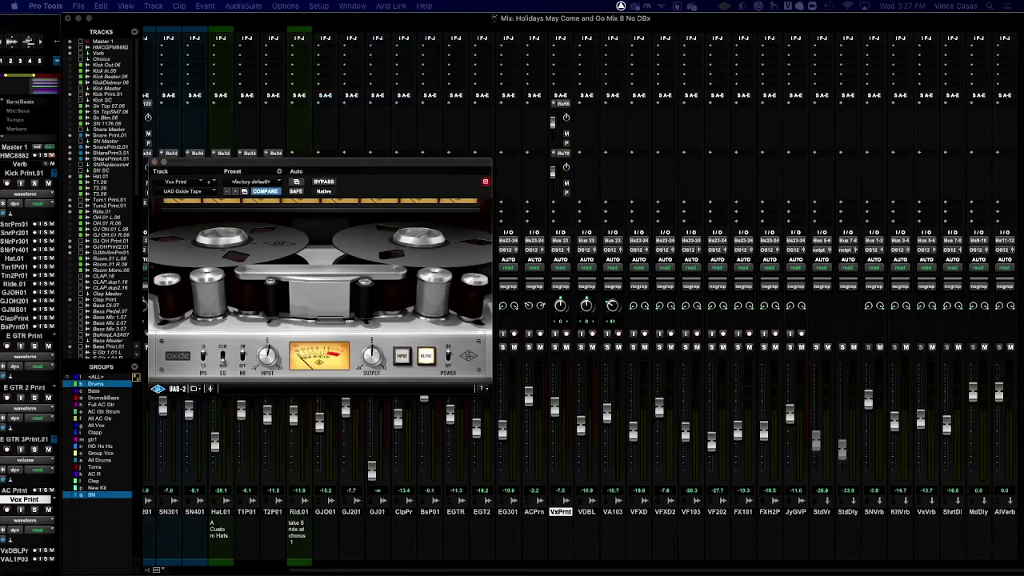
{"action": "left_click_drag", "start_coordinate": [560, 390], "coordinate": [722, 223]}
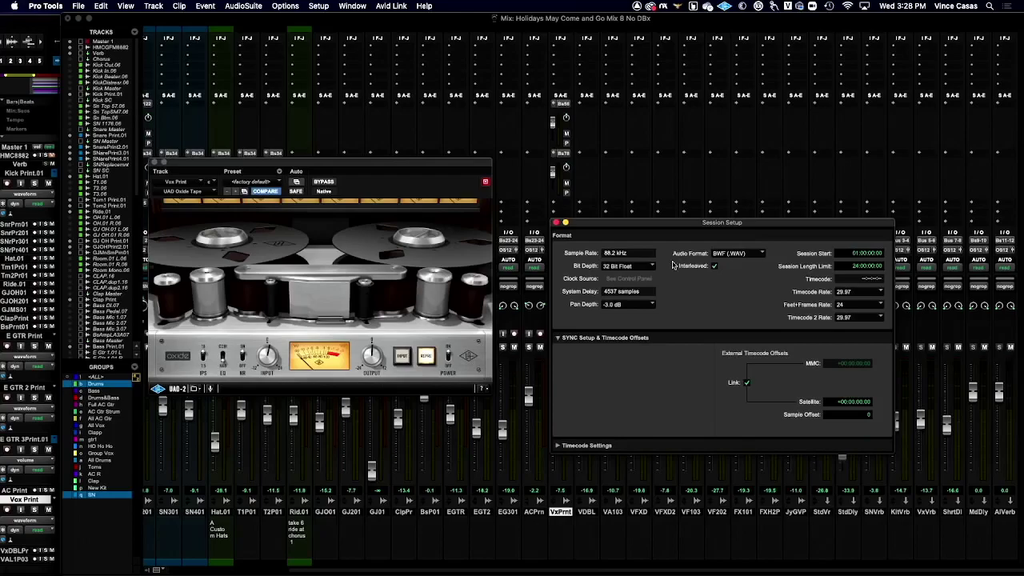
{"action": "left_click", "coordinate": [556, 223]}
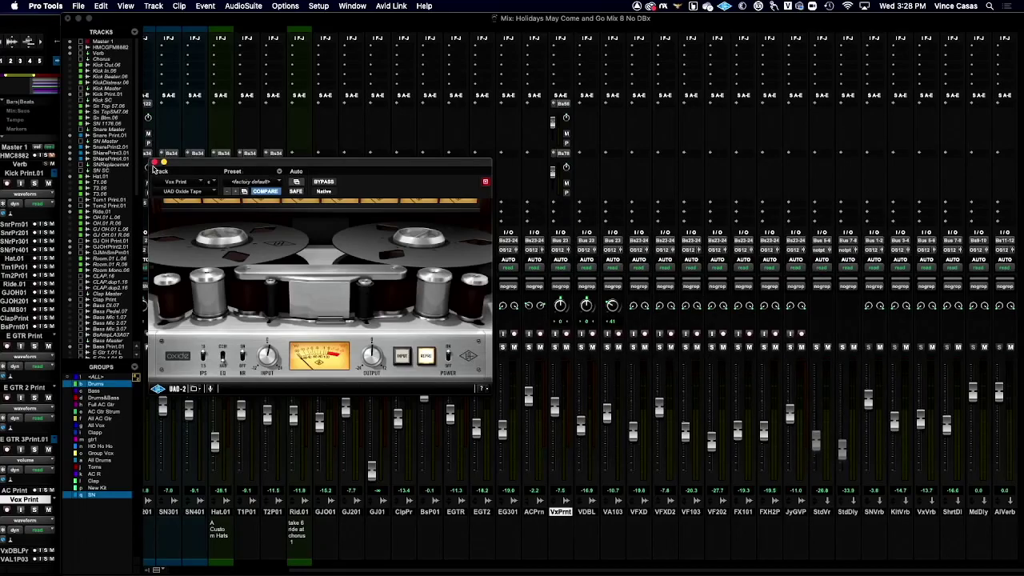
- Close the UAD Oxide Tape window and return to the Edit window
{"action": "left_click", "coordinate": [154, 163]}
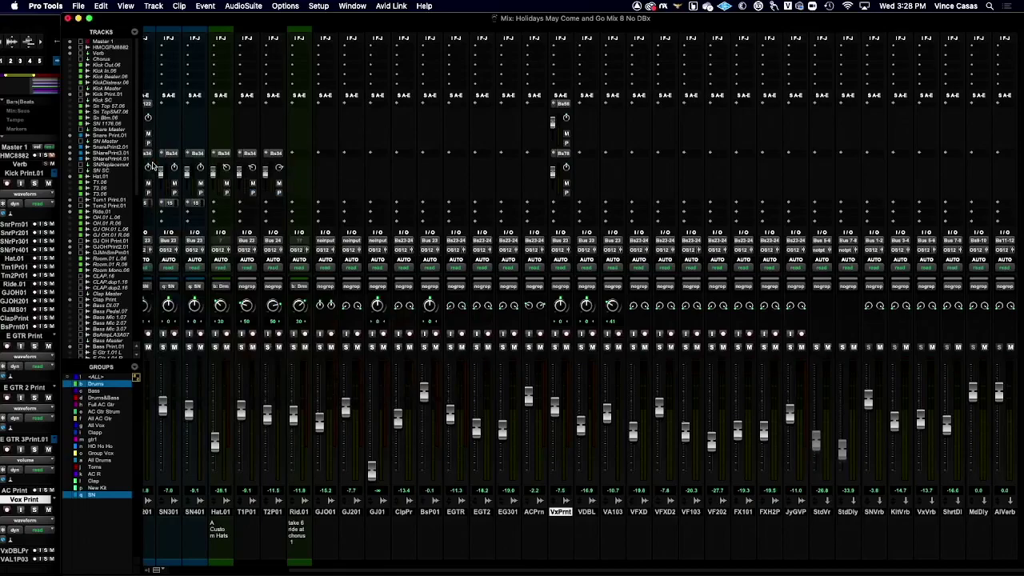
{"action": "key", "text": "super+equal"}
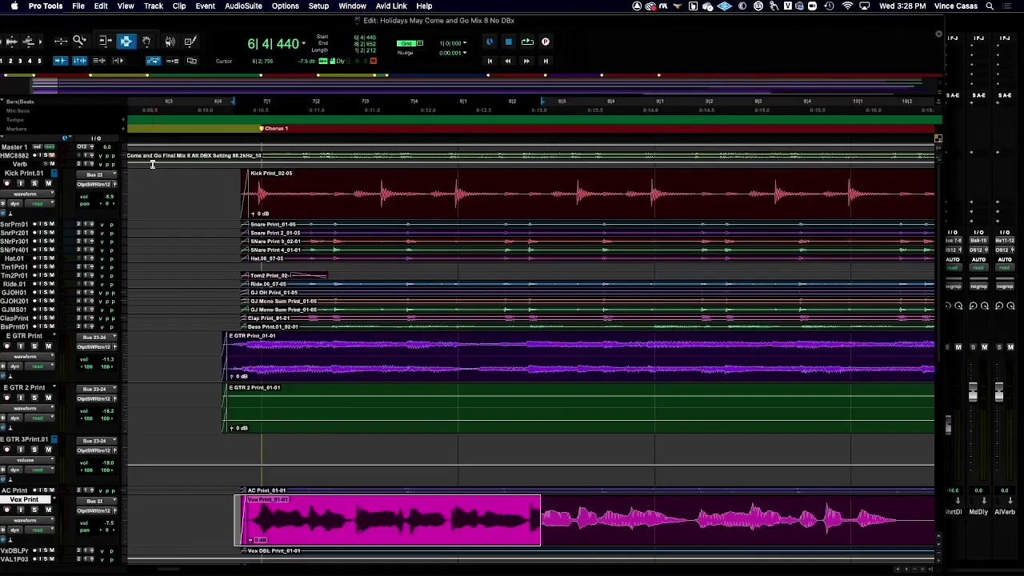